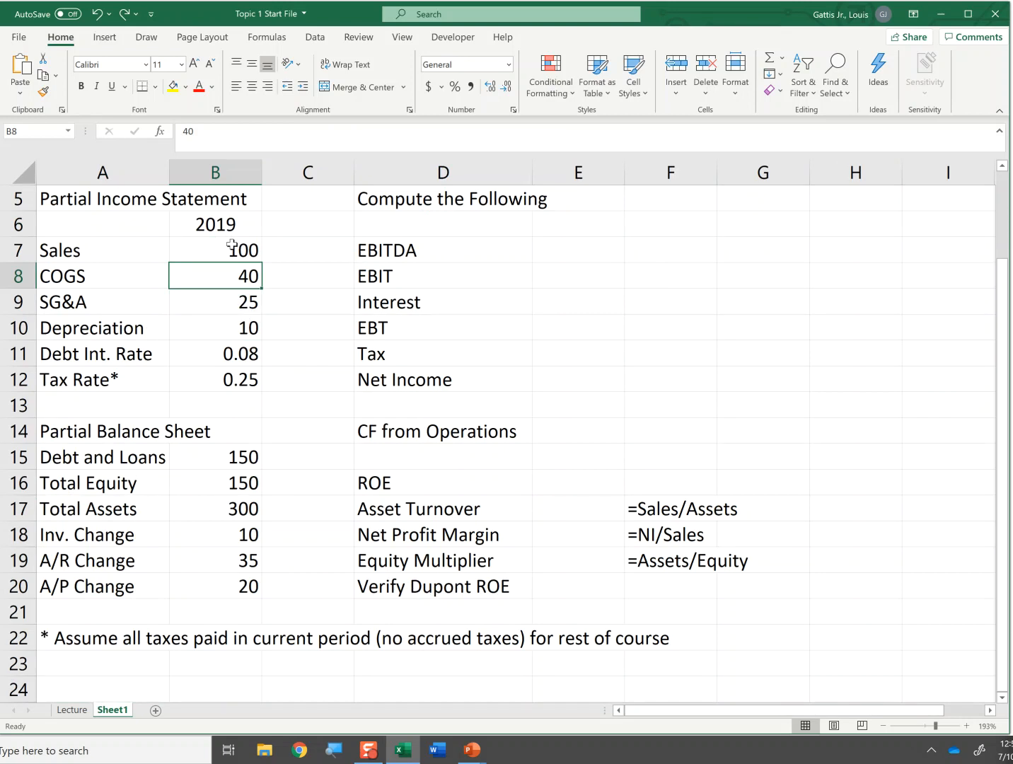
- Apply the Input cell style to the assumption values in B7:B12 and B15:B20
left_click_drag(241, 248, 241, 388)
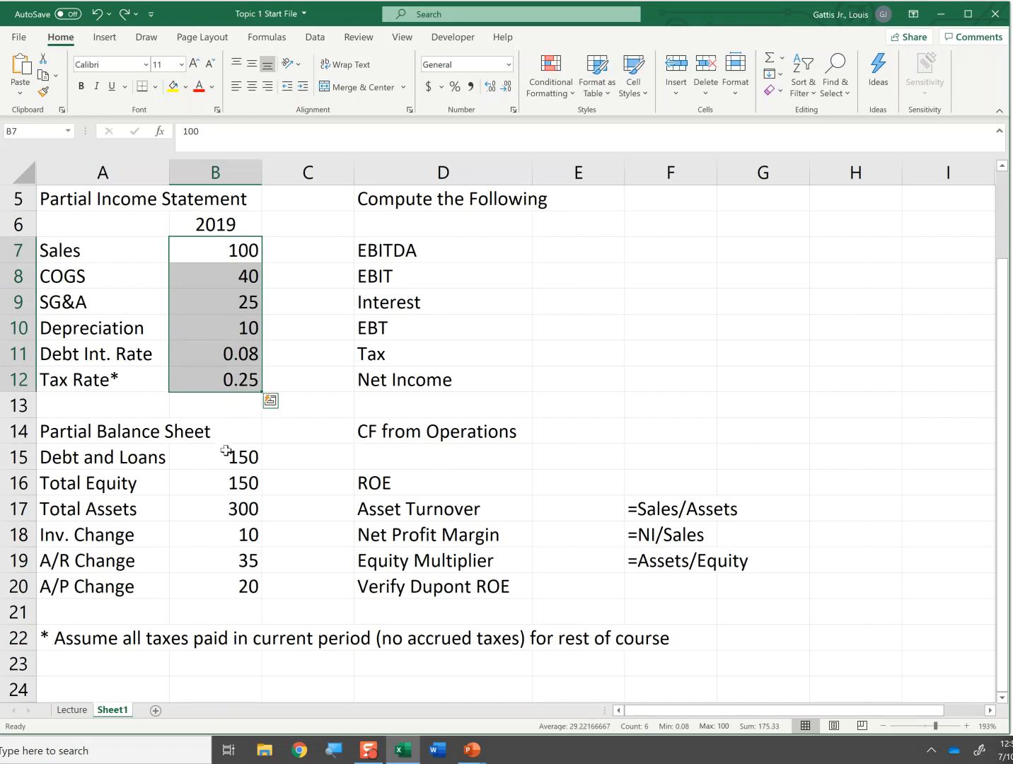
left_click_drag(230, 461, 233, 581, "ctrl")
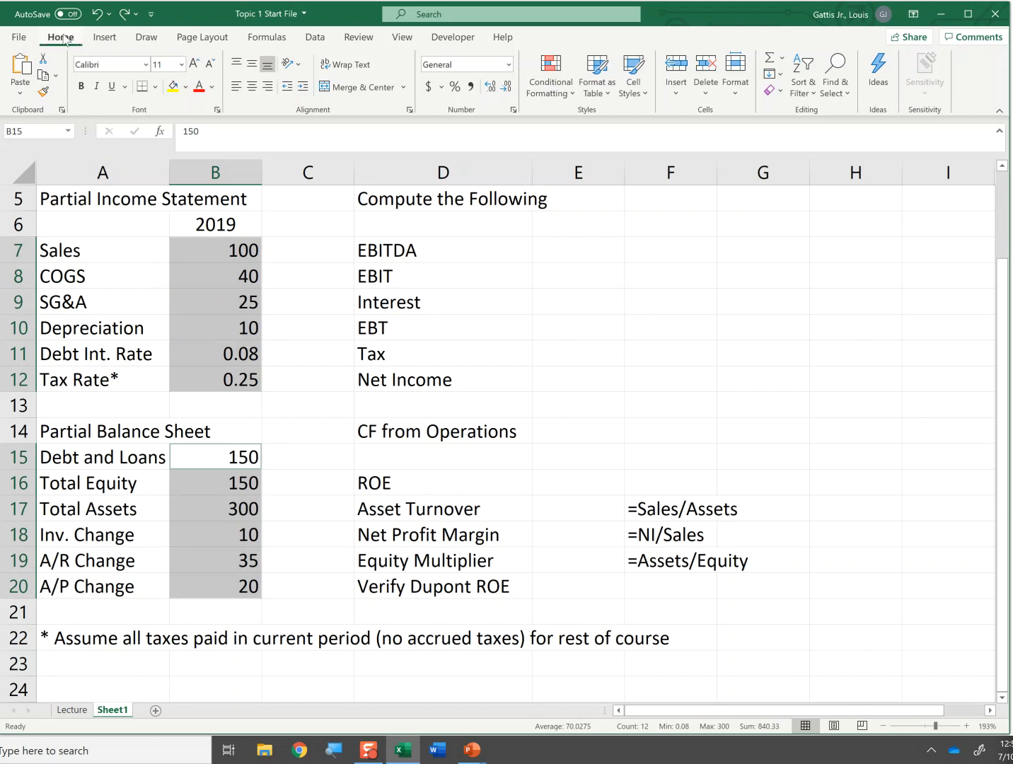
left_click(643, 90)
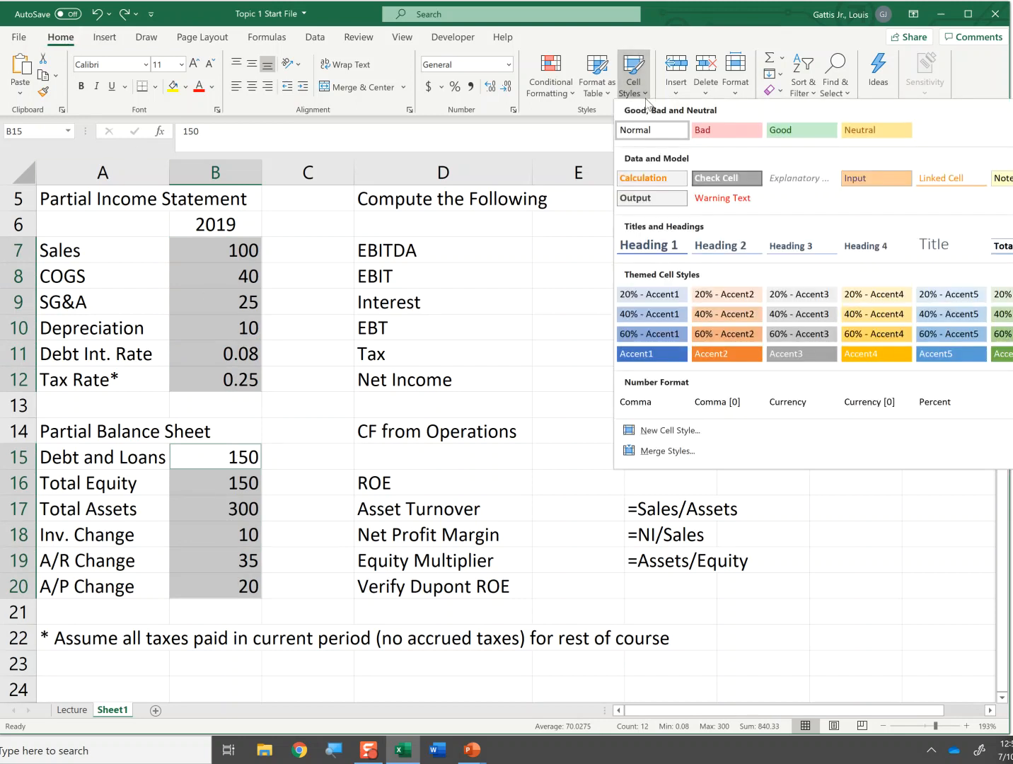
left_click(873, 177)
left_click(467, 296)
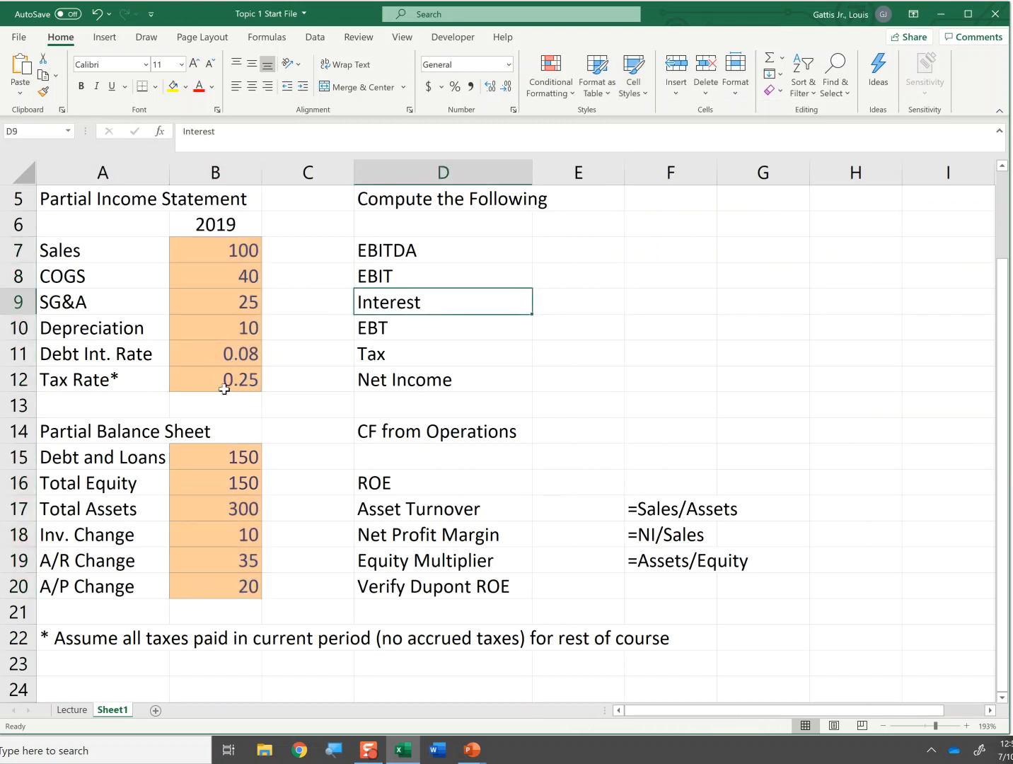
- Add all borders to the partial income statement block A6:B12
left_click_drag(244, 253, 249, 382)
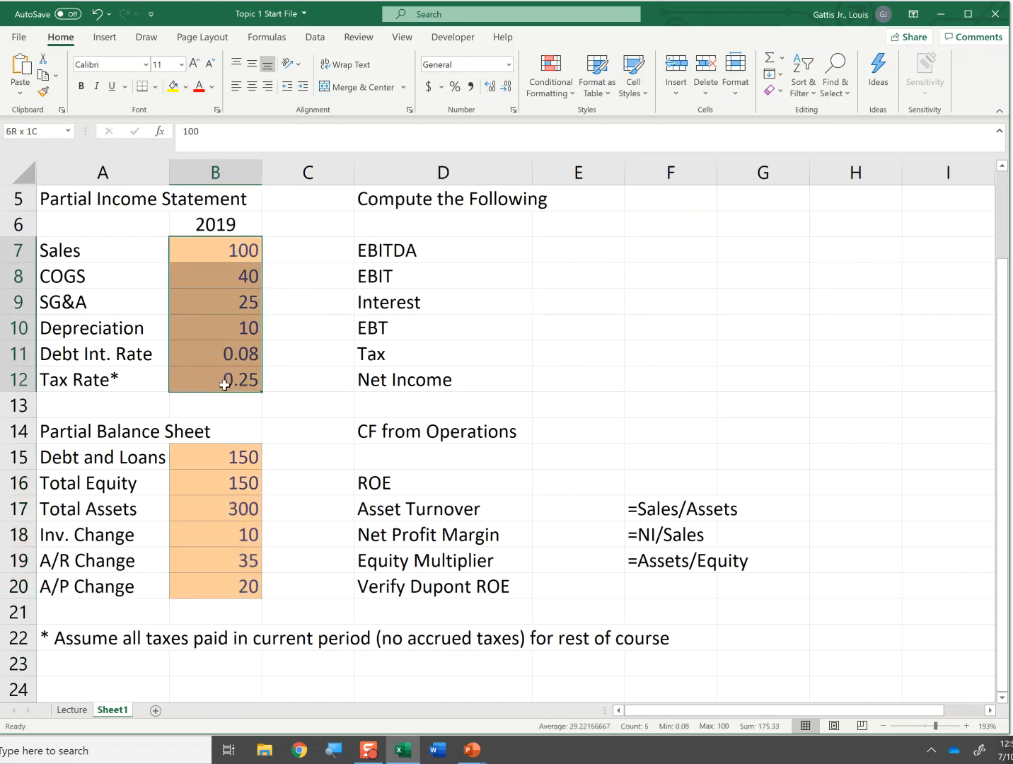
left_click(277, 494)
left_click_drag(76, 221, 208, 380)
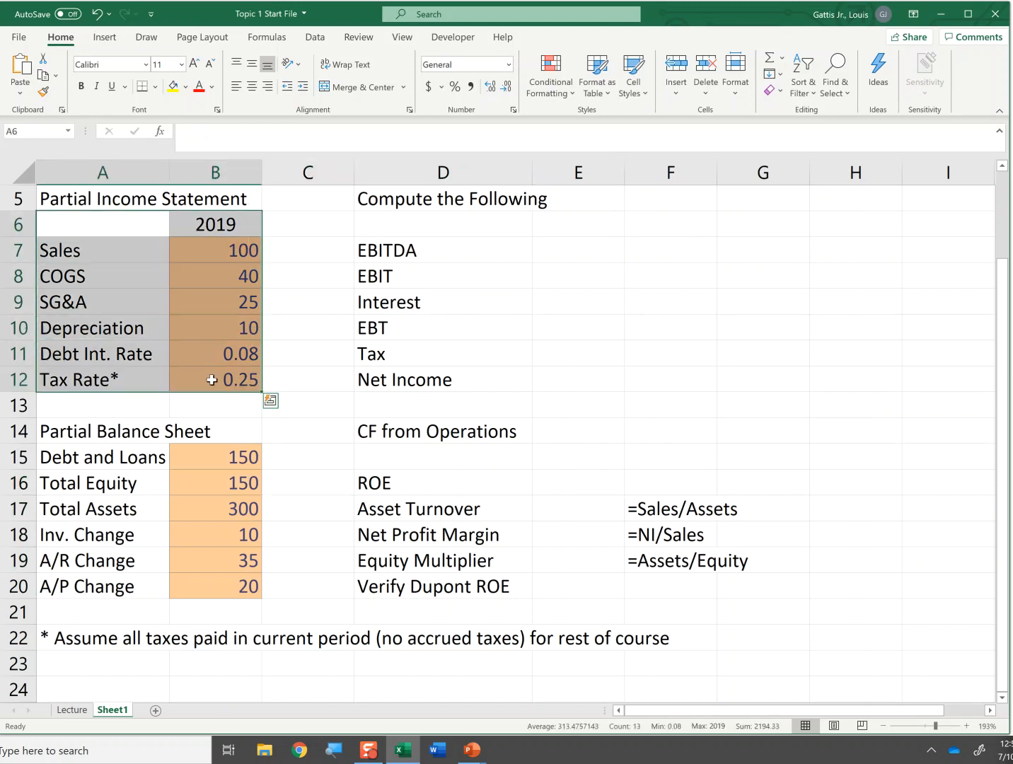
left_click(158, 91)
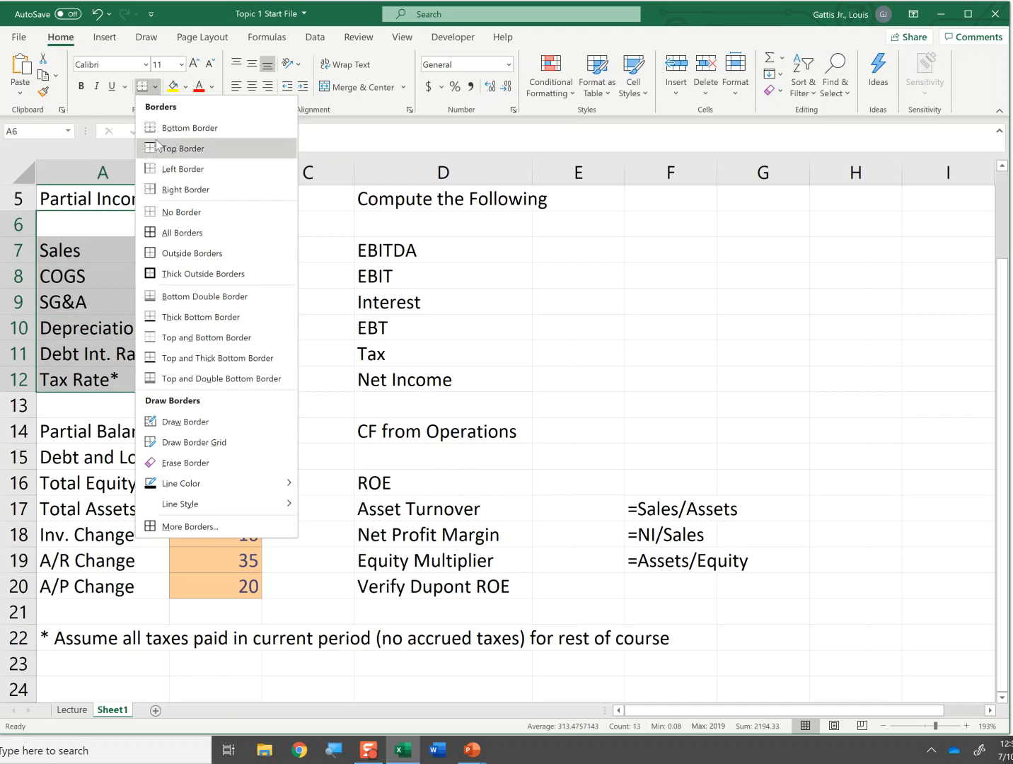
left_click(394, 311)
left_click_drag(149, 222, 206, 387)
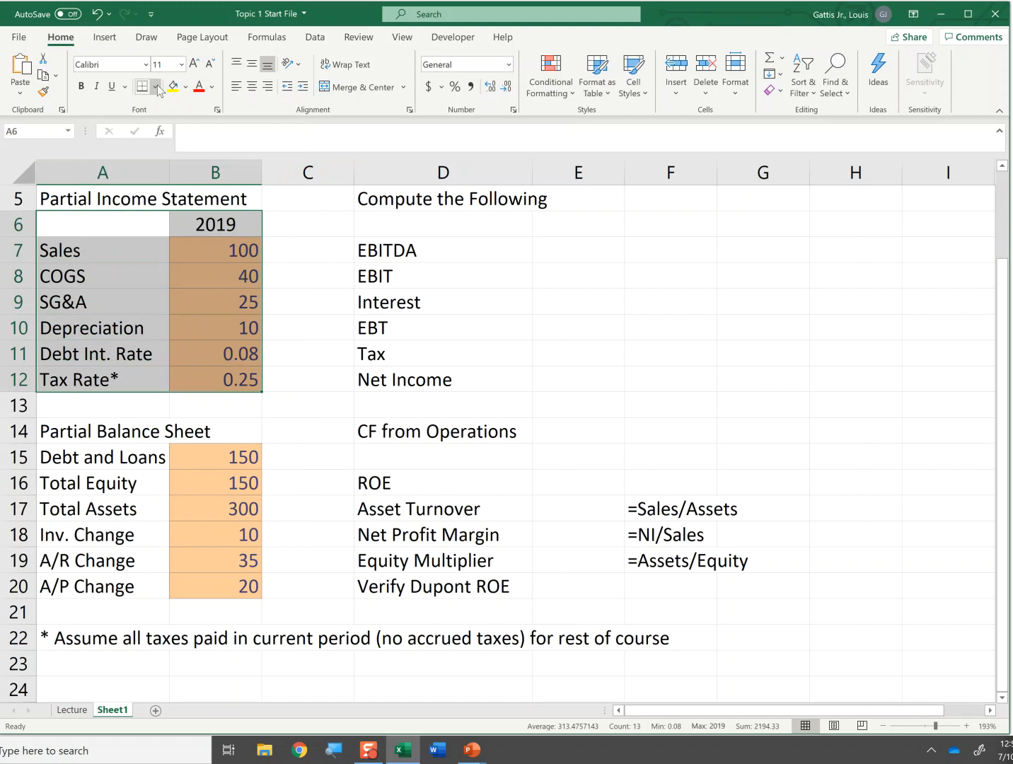
left_click(156, 88)
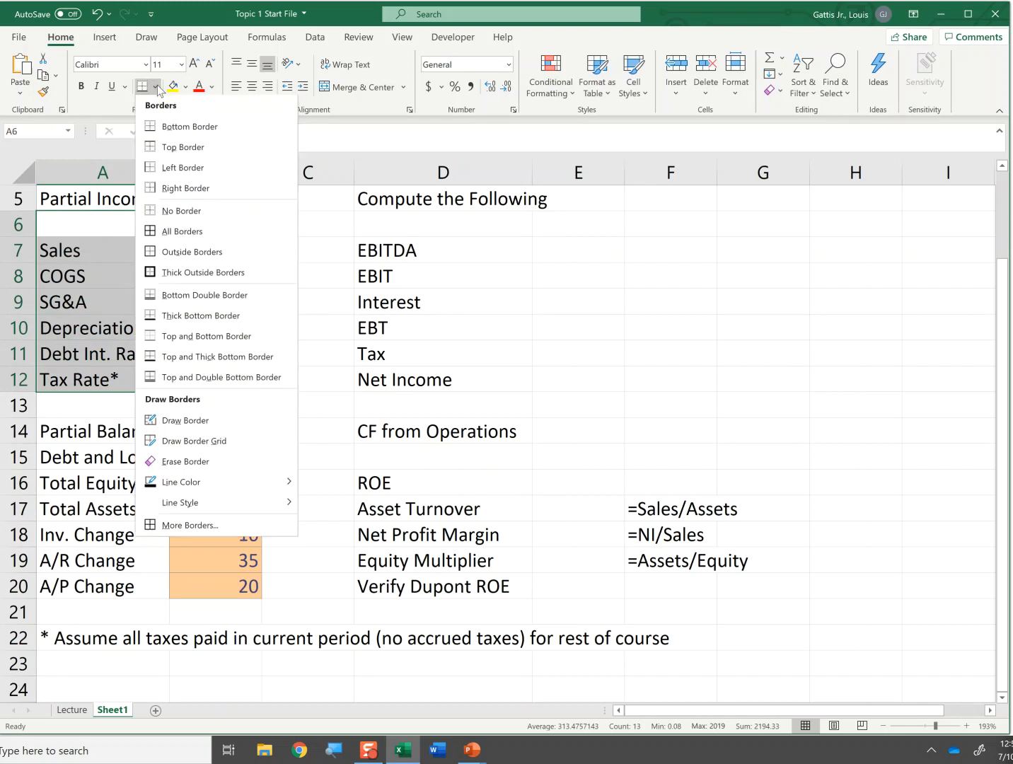
left_click(170, 232)
- Add all borders to the partial balance sheet block A15:B20
left_click(219, 456)
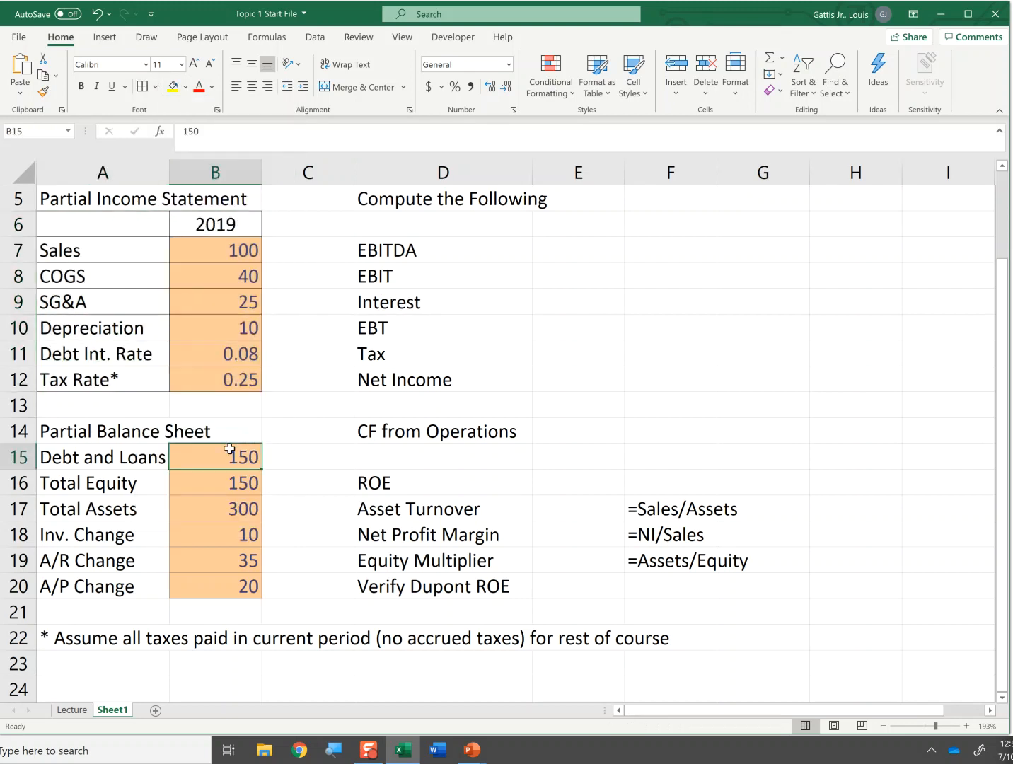
left_click_drag(57, 461, 190, 588)
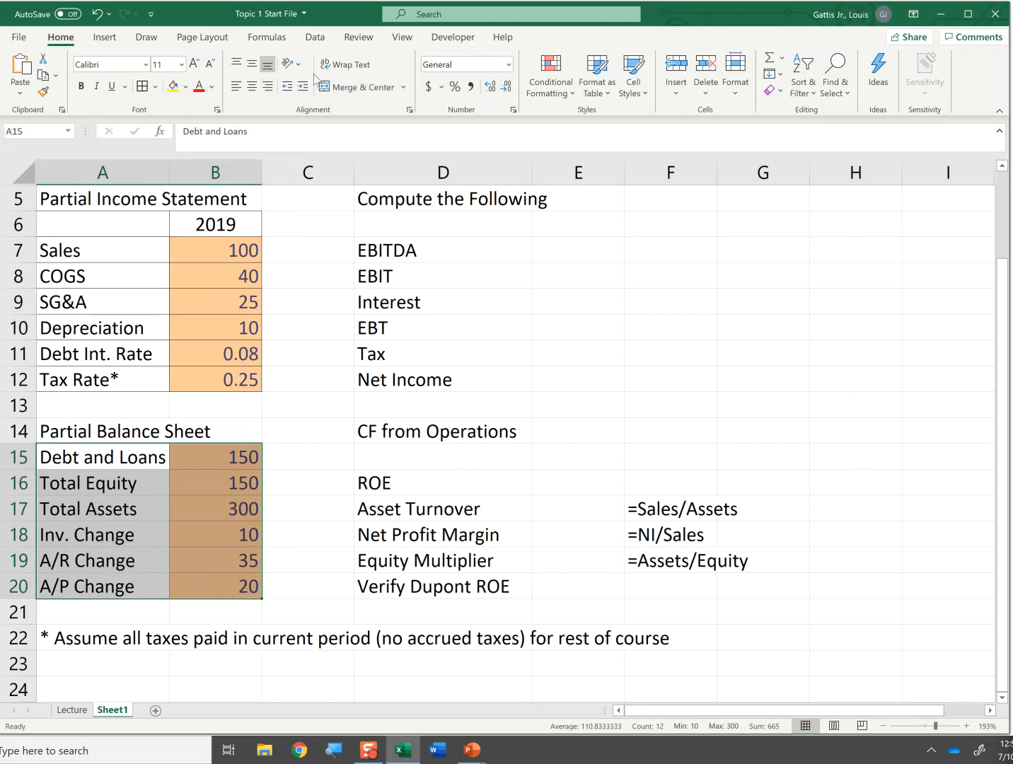
left_click(139, 89)
left_click(304, 300)
left_click(443, 379)
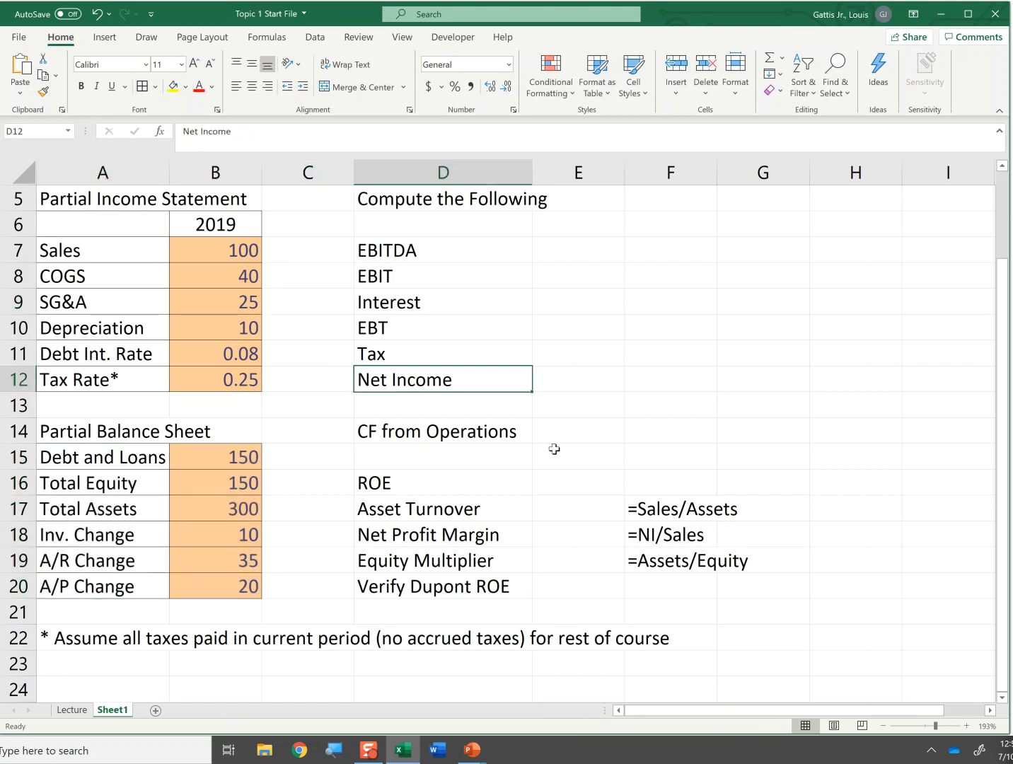
- Compute EBITDA in E7 as sales minus COGS minus SG&A with the formula =B7-B8-B9
left_click(401, 246)
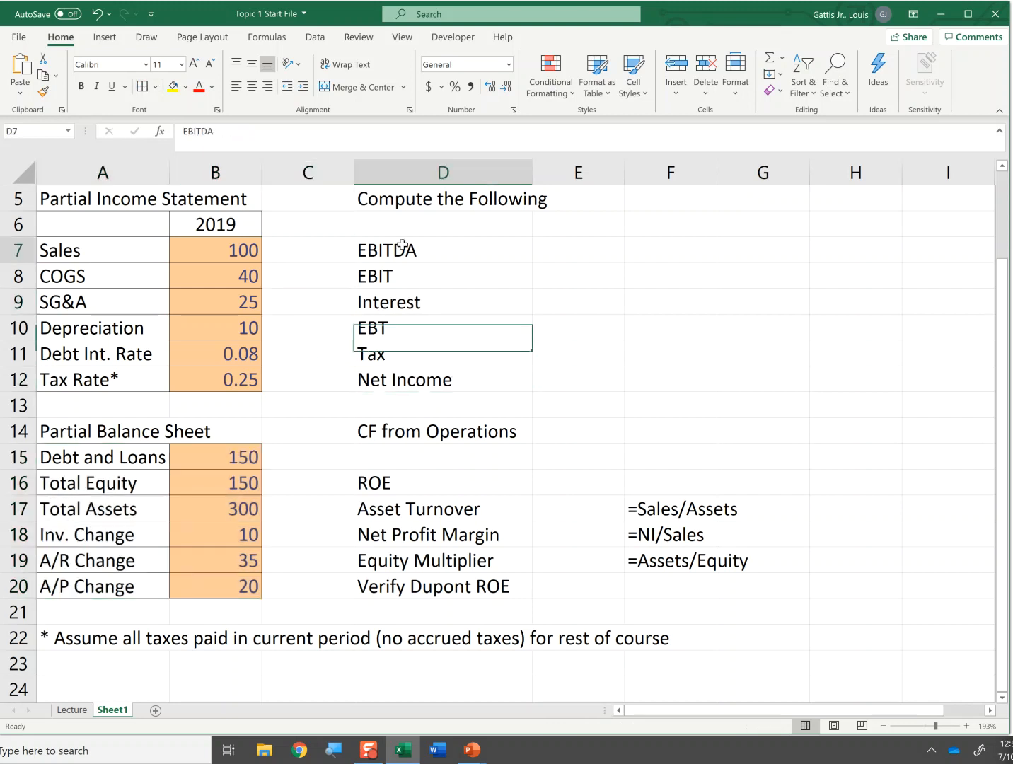
left_click(550, 249)
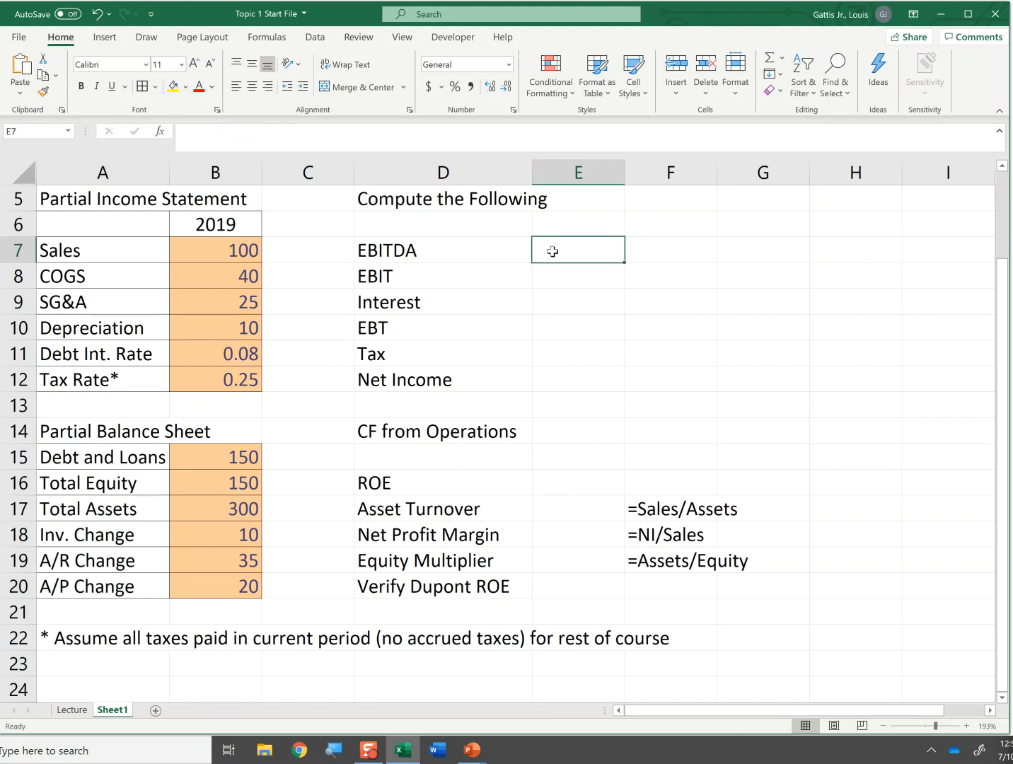
type("=")
key("Left")
key("Left")
key("Left")
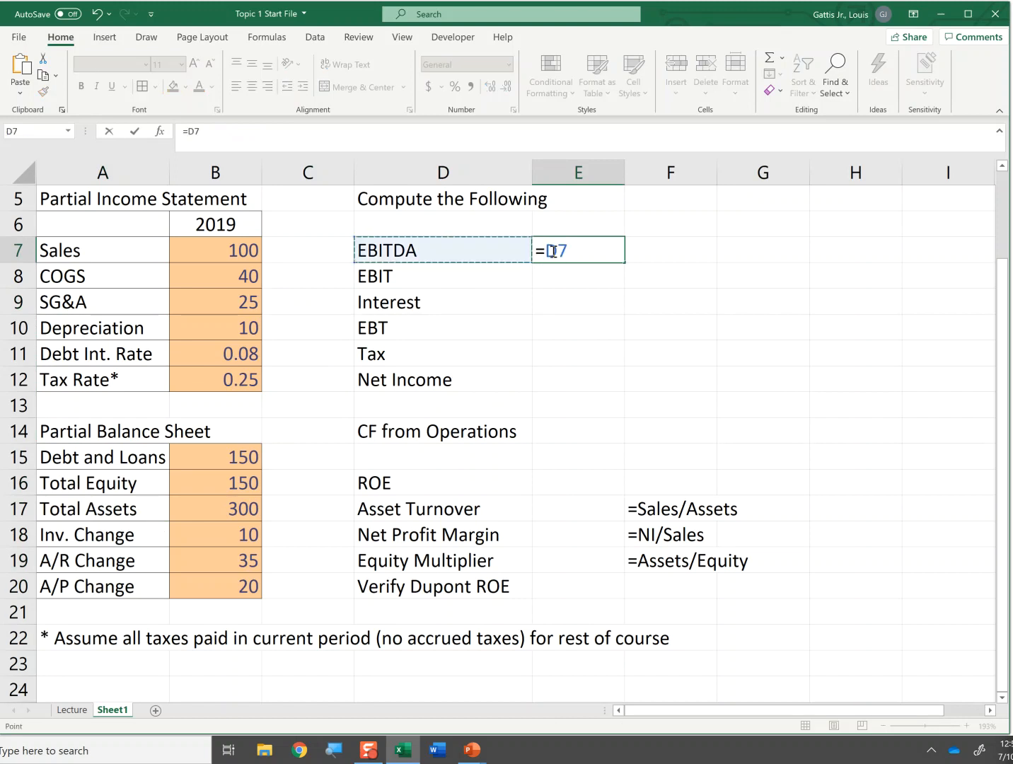
type("-")
key("Down")
key("Left")
key("Left")
key("Left")
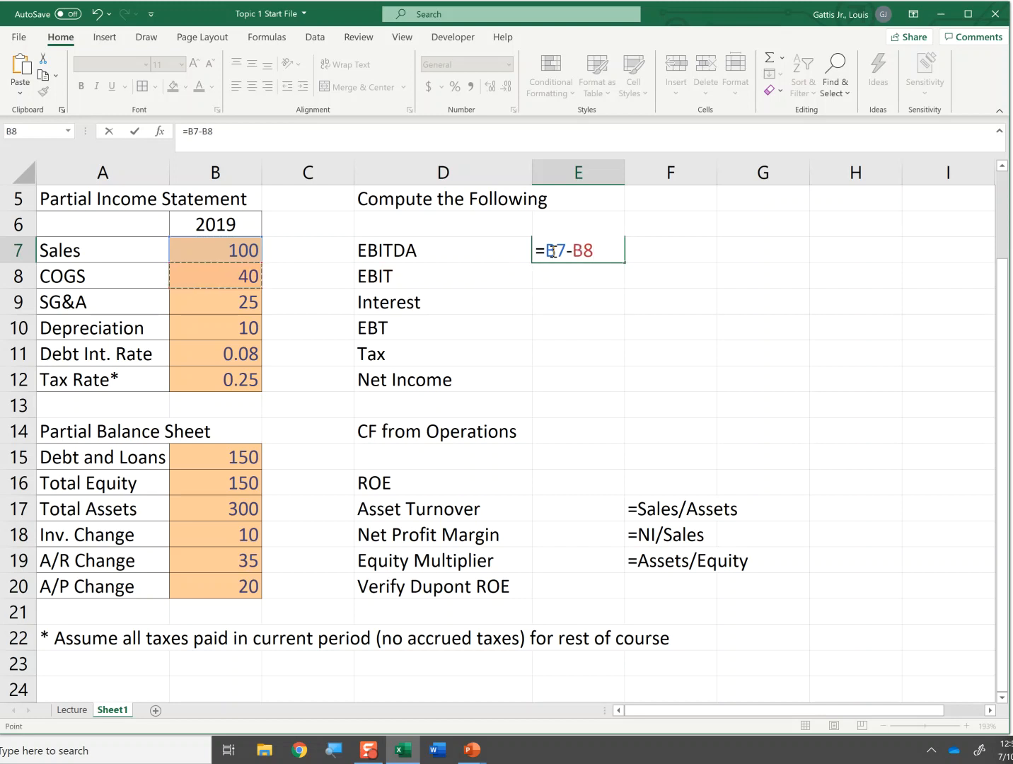
type("-")
key("Down")
key("Left")
key("Left")
key("Left")
key("Down")
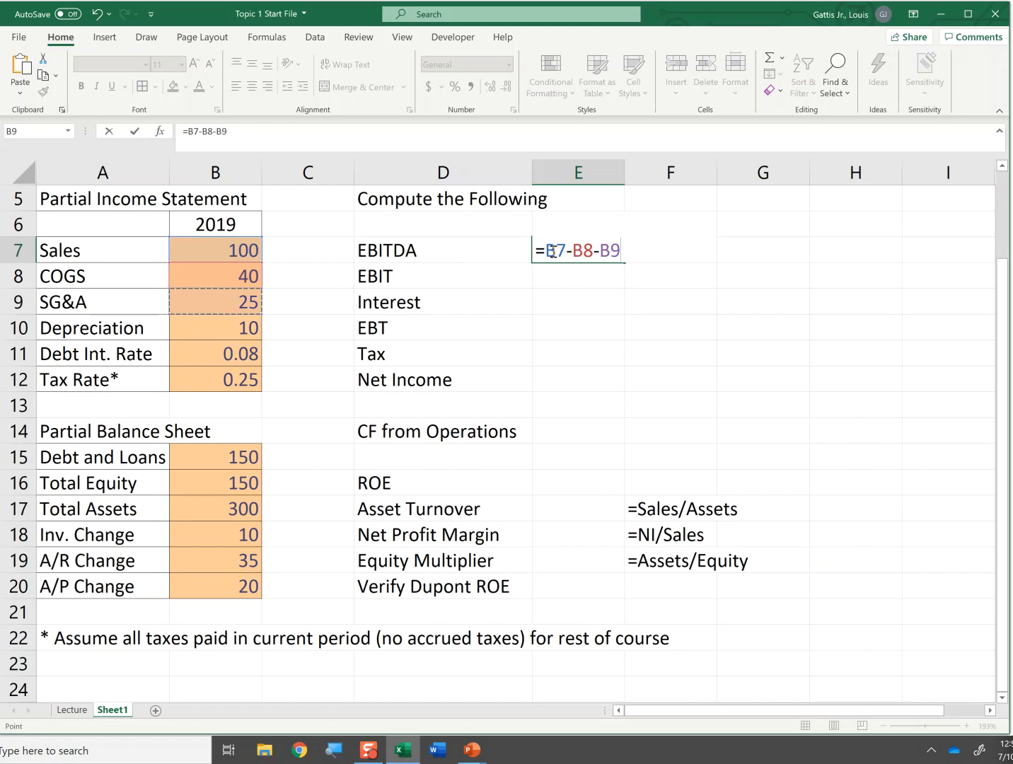
key("Return")
left_click(553, 251)
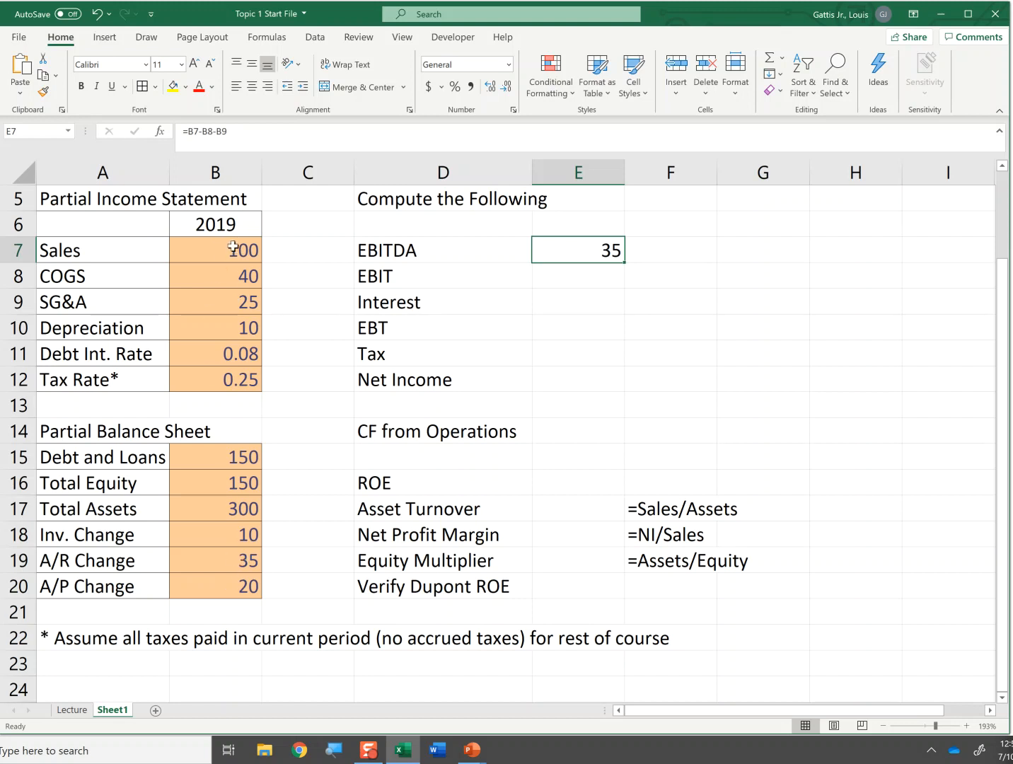
- Format the dollar amounts in B7:B10 and B15:B20 with the Accounting number format
left_click_drag(233, 249, 228, 328)
left_click_drag(207, 457, 211, 597)
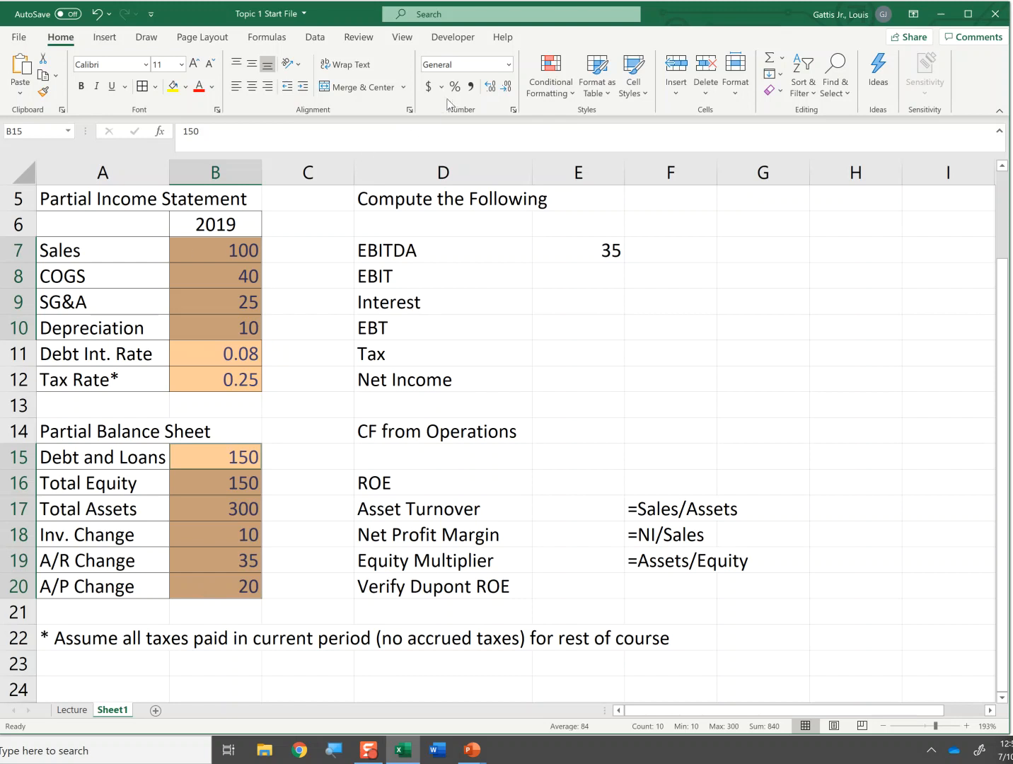
left_click(428, 87)
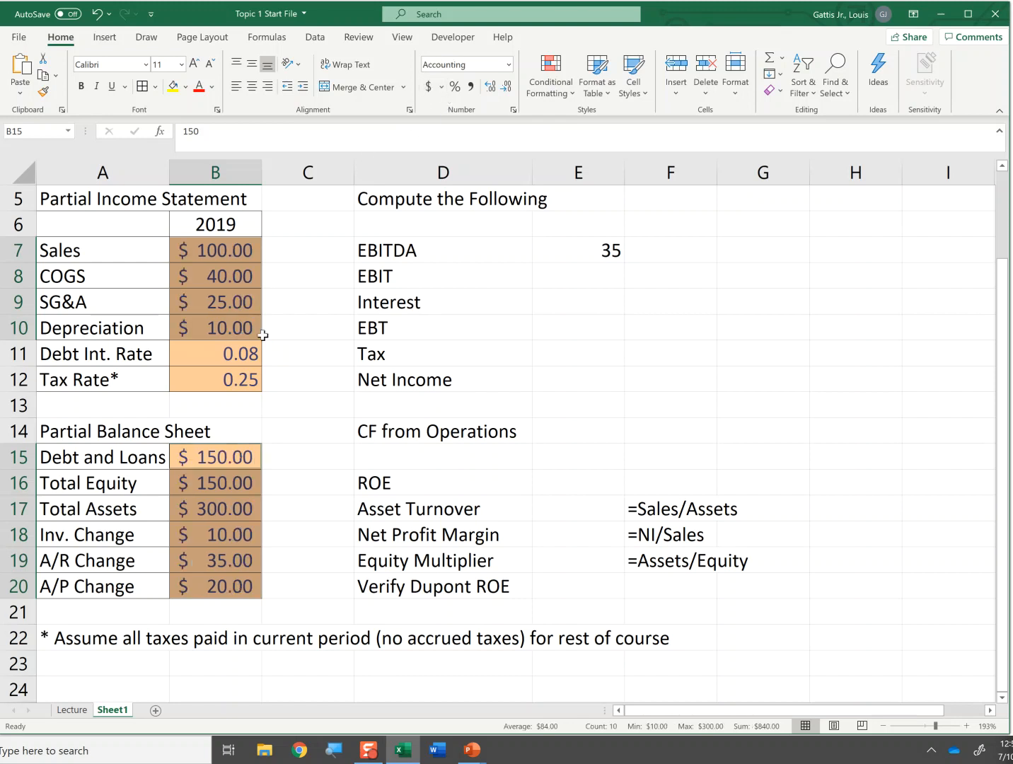
- Format the debt interest rate and tax rate in B11:B12 as percentages with two decimal places
left_click_drag(210, 354, 209, 377)
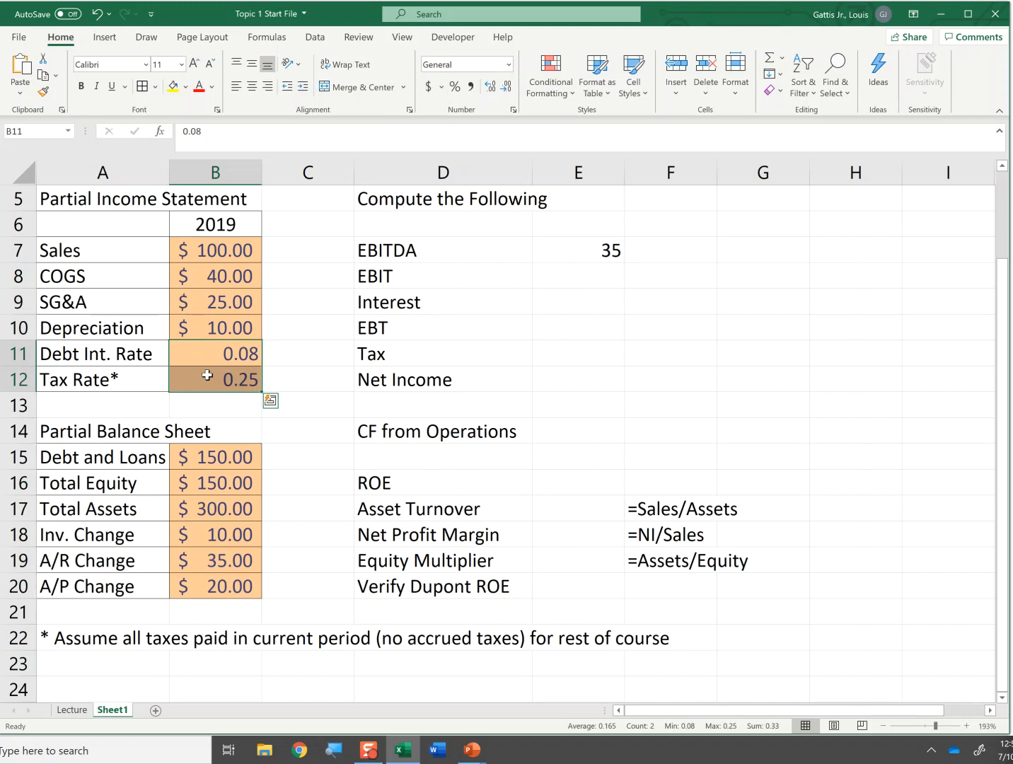
left_click(454, 88)
left_click(494, 87)
left_click(493, 87)
left_click(433, 463)
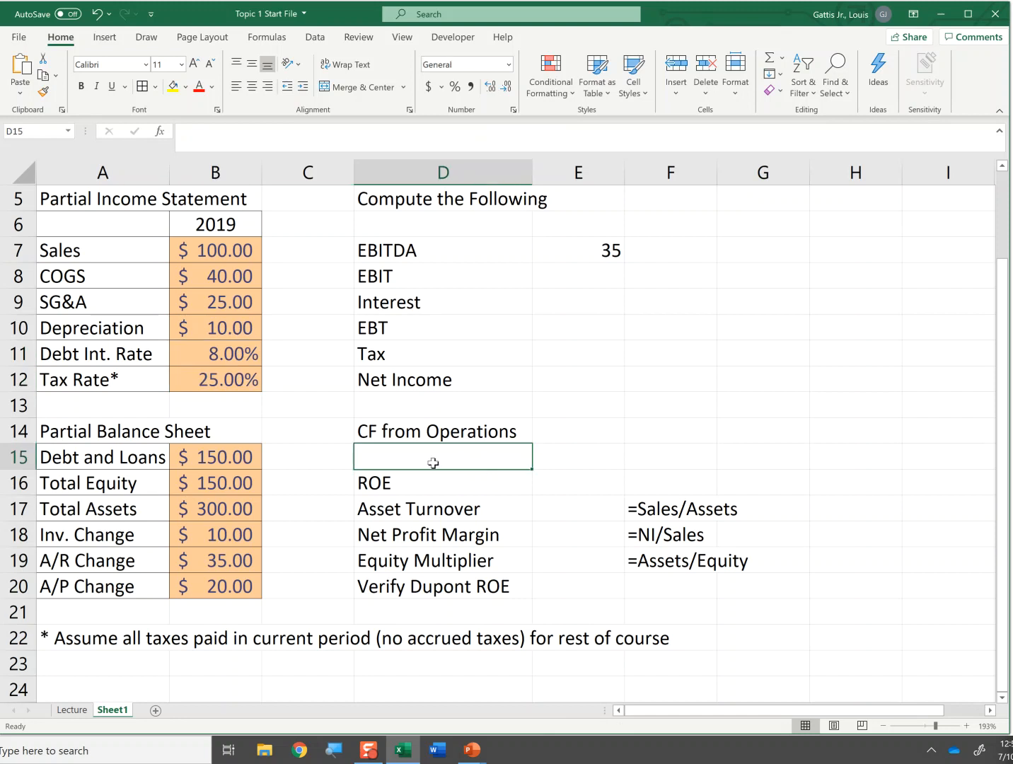
- Format the EBITDA result in E7 with the Accounting number format
left_click(597, 254)
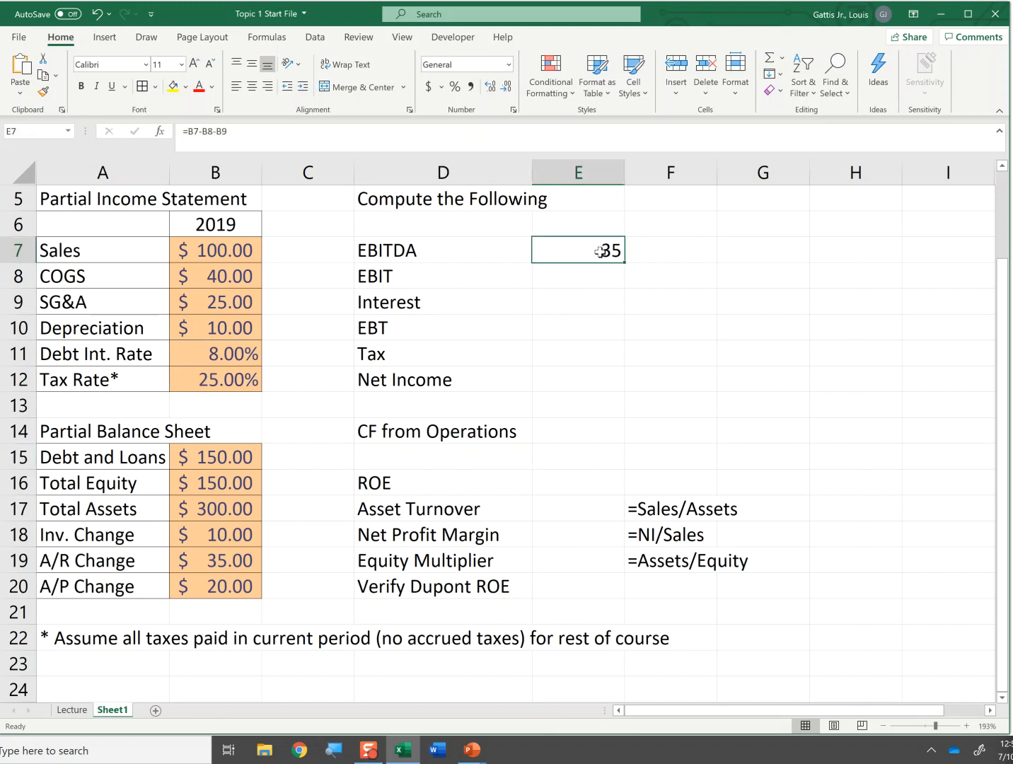
left_click(428, 88)
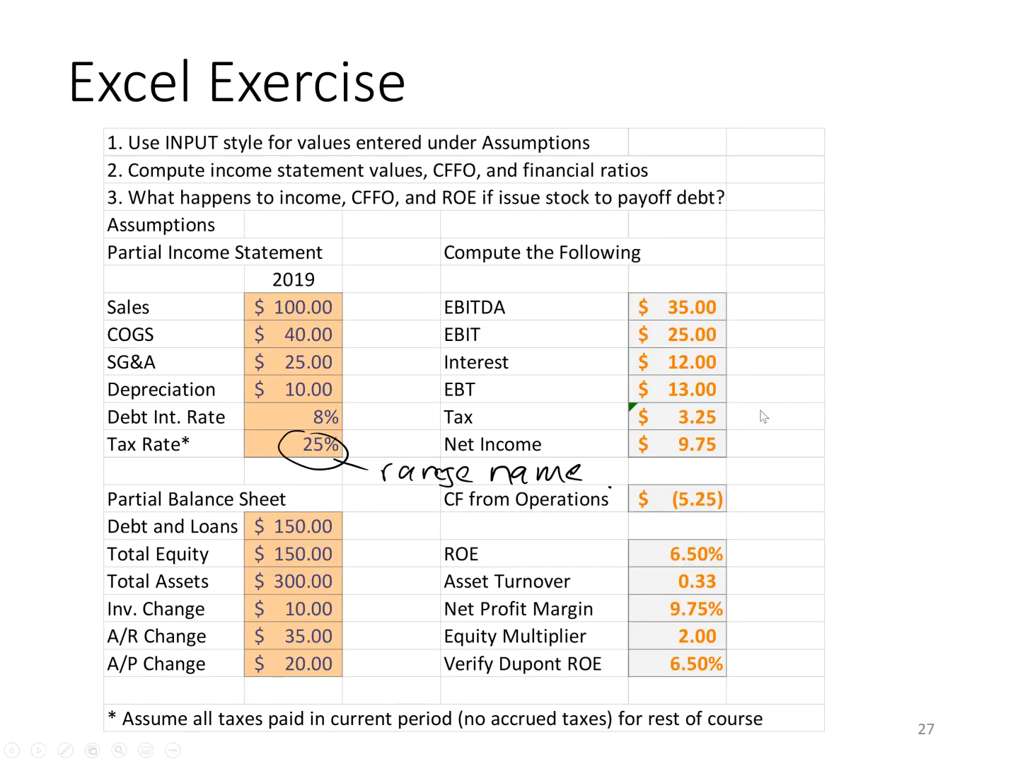
key("alt+Tab")
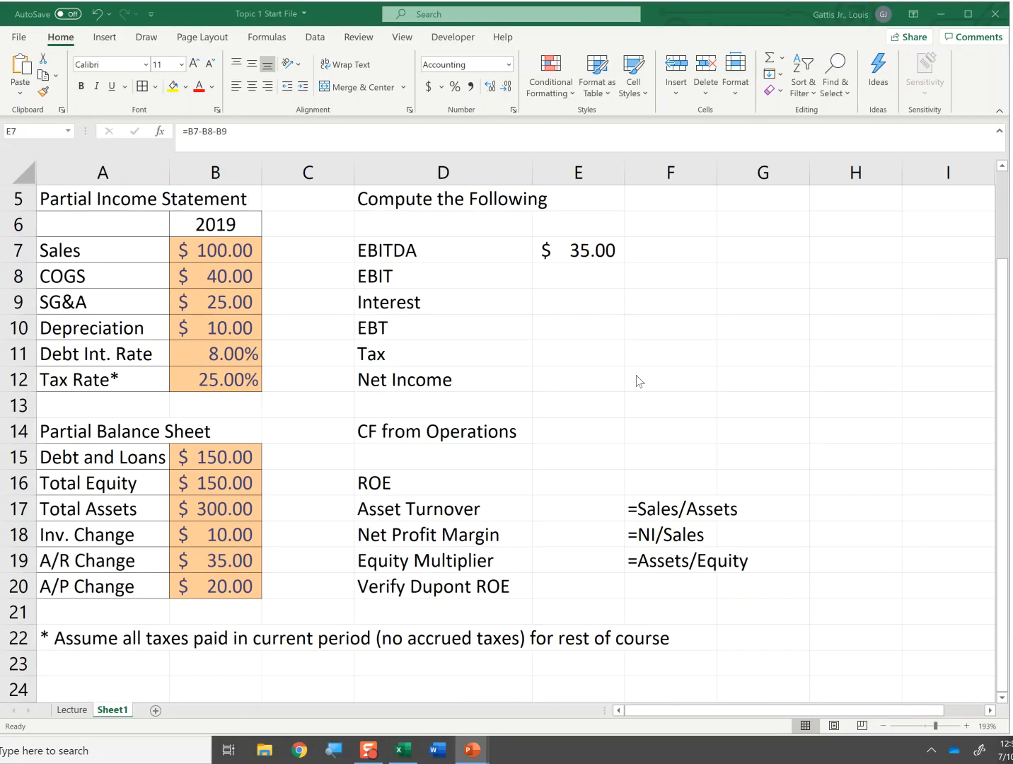
- Compute EBIT in E8 as EBITDA minus depreciation with the formula =E7-B10
left_click(570, 284)
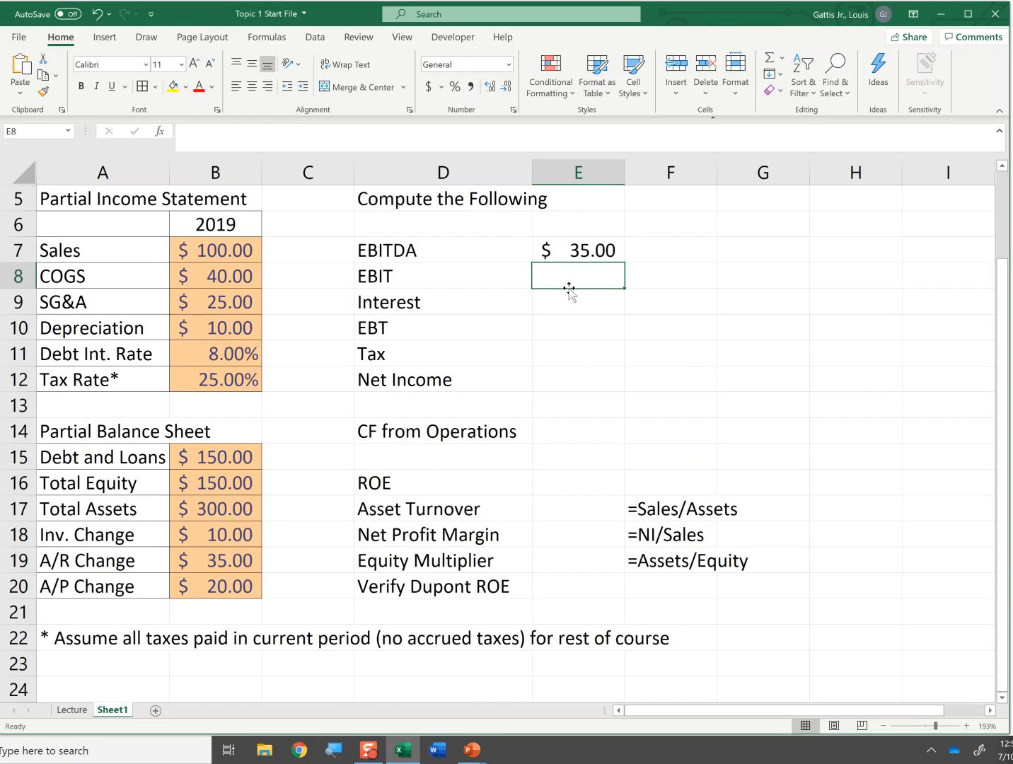
type("=")
key("Up")
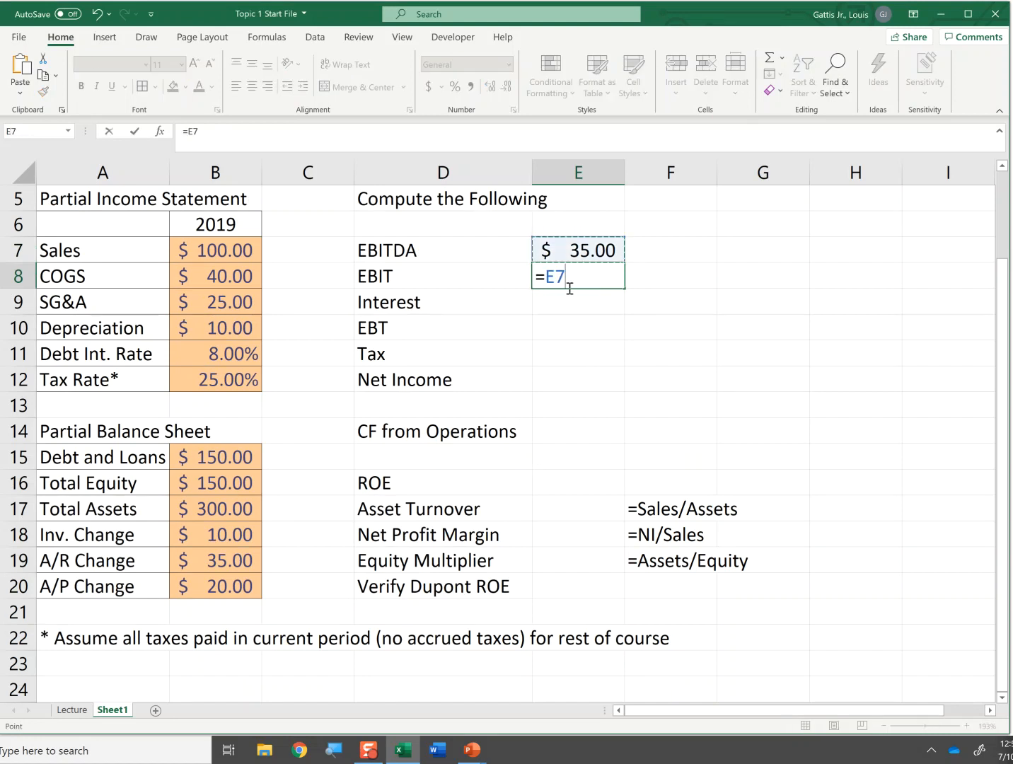
type("-")
key("Left")
key("Left")
key("Left")
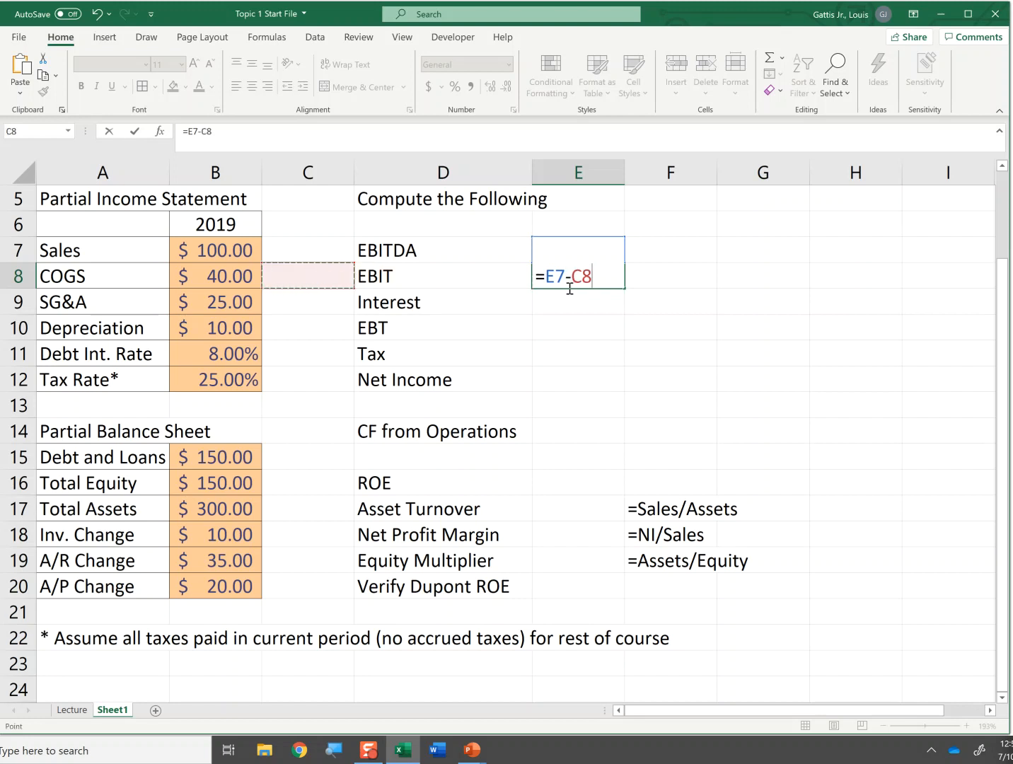
key("Down")
key("Down")
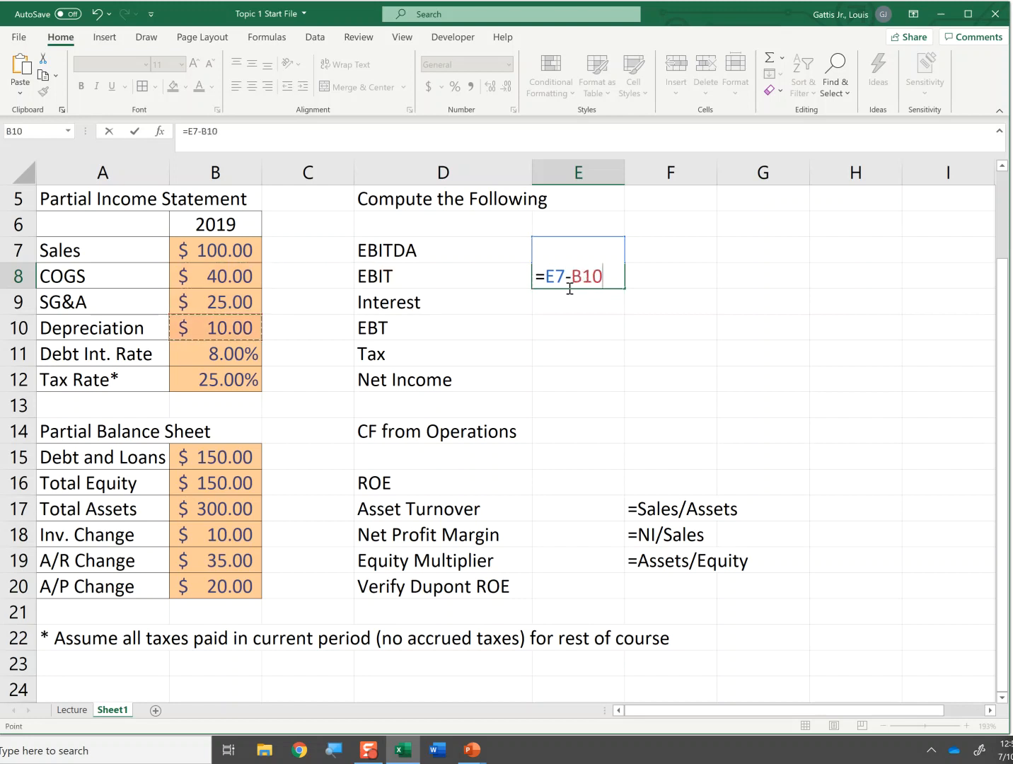
key("Return")
key("Up")
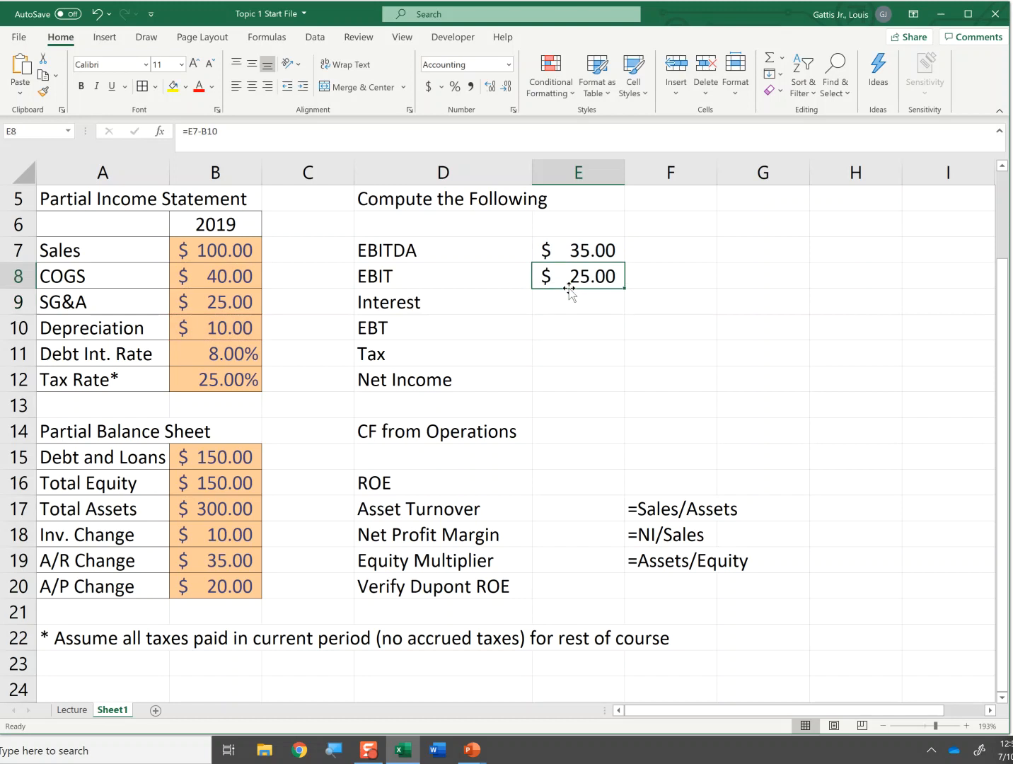
- Review the debt interest rate in B11 and the Debt and Loans amount in B15 as inputs for interest
key("Down")
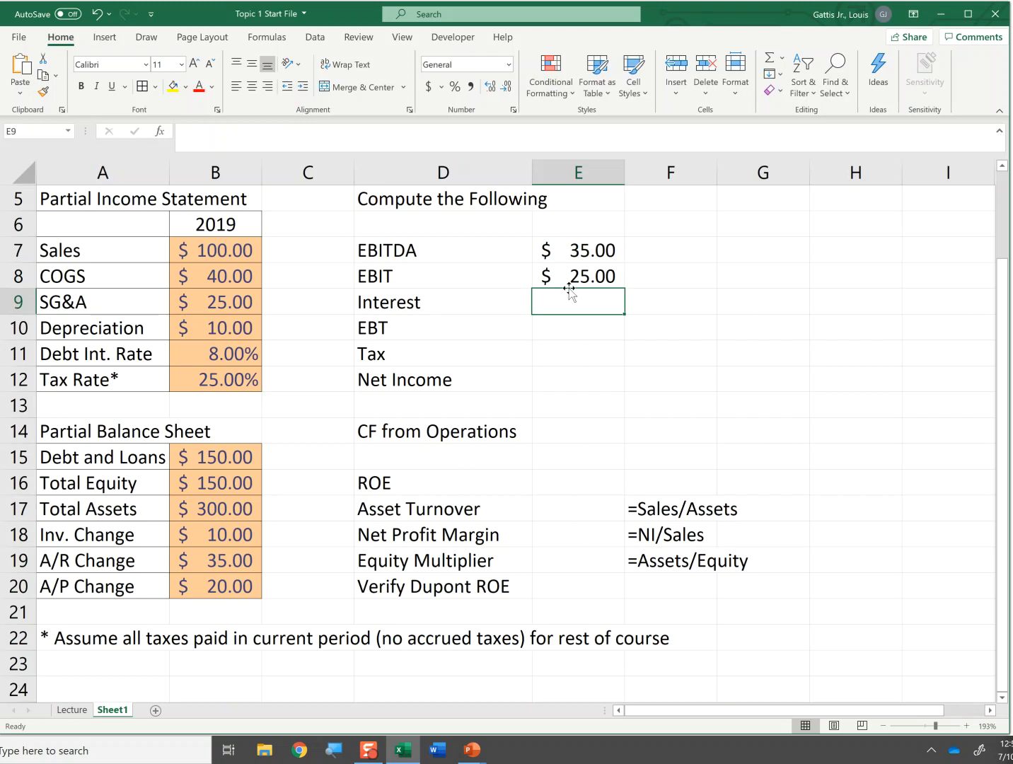
key("Left")
key("Left")
key("Left")
key("Down")
key("Down")
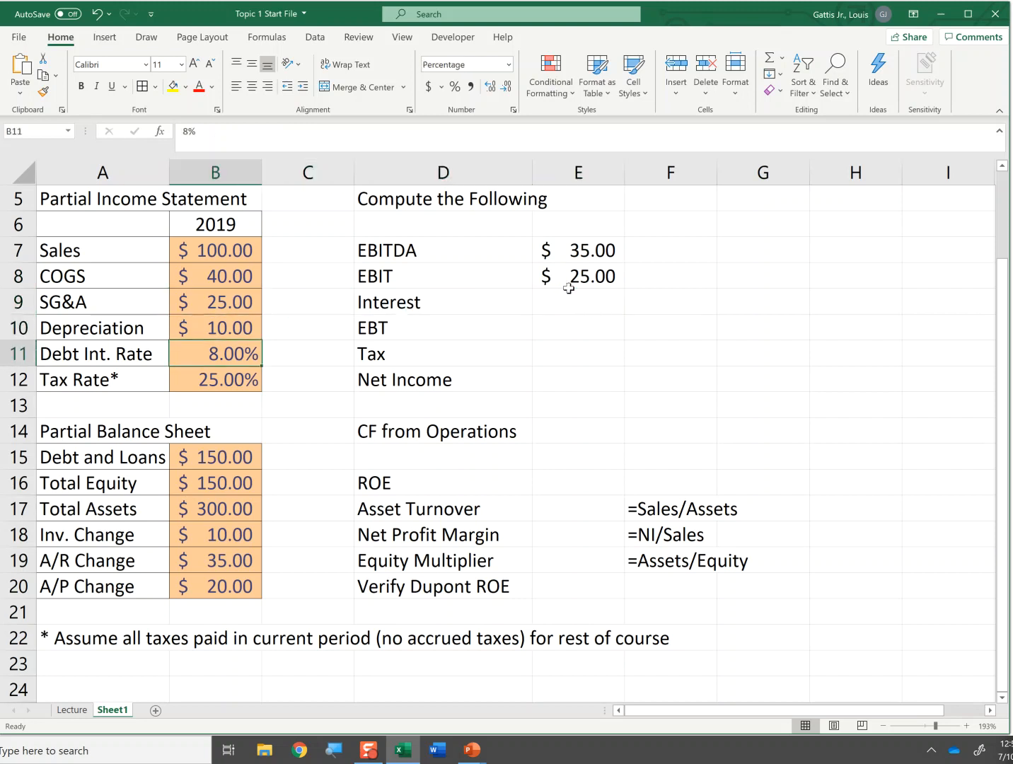
key("Down")
key("Down")
key("Down")
key("Down")
key("Up")
key("Right")
key("Up")
key("Up")
key("Right")
key("Right")
key("Up")
key("Up")
key("Up")
- Compute Interest in E9 as the debt interest rate times Debt and Loans with the formula =B11*B15
type("=")
key("Left")
key("Left")
key("Left")
key("Down")
key("Down")
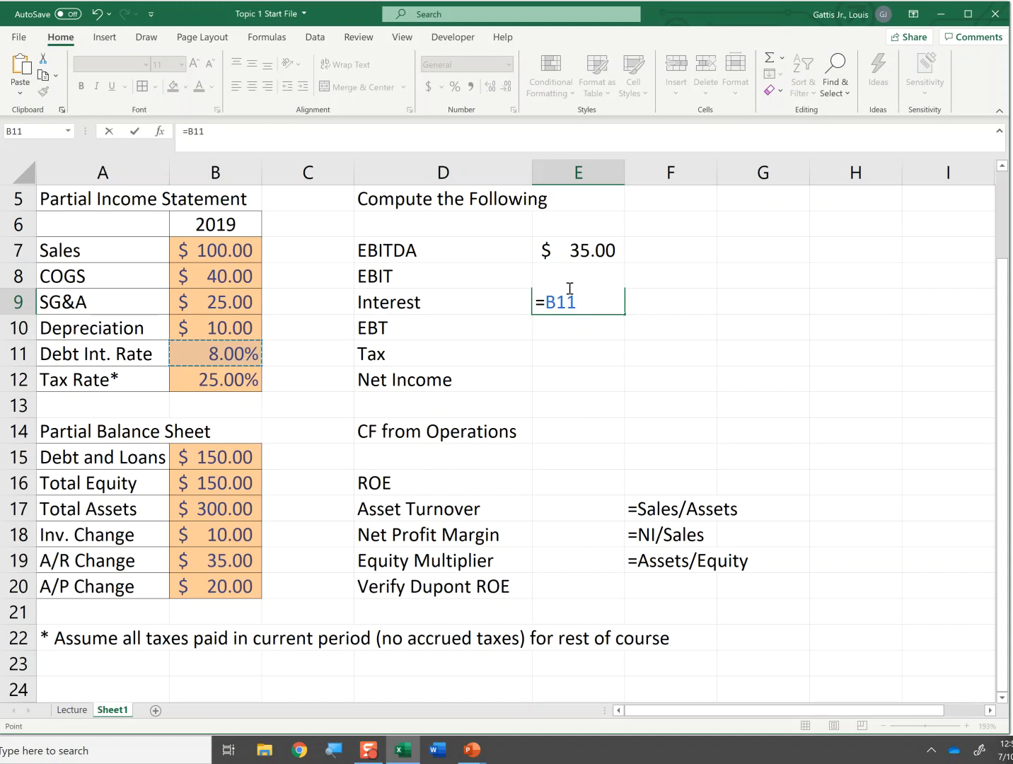
type("*")
key("Down")
key("Down")
key("Down")
key("Down")
key("Down")
key("Left")
key("Left")
key("Down")
key("Left")
key("Return")
key("Up")
key("F2")
key("Escape")
- Compute EBT in E10 as EBIT minus interest with the formula =E8-E9
key("Down")
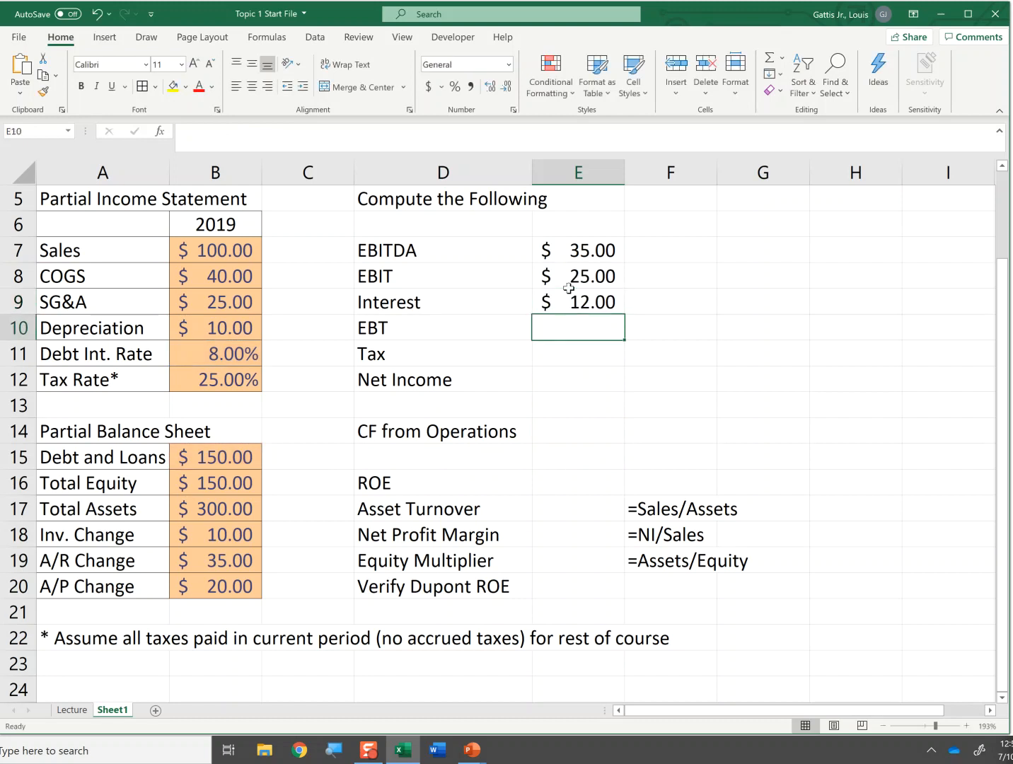
type("=")
left_click(557, 267)
type("-")
key("Up")
key("Return")
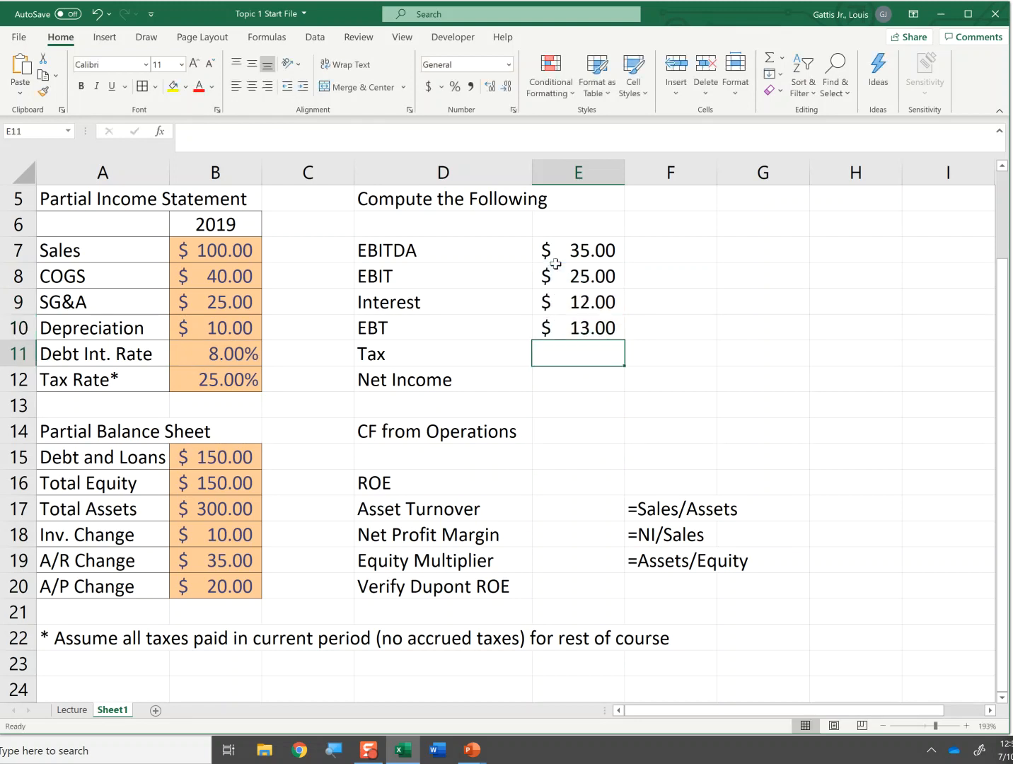
- Define the name "tax" for the tax rate cell B12 in the partial income statement
key("Up")
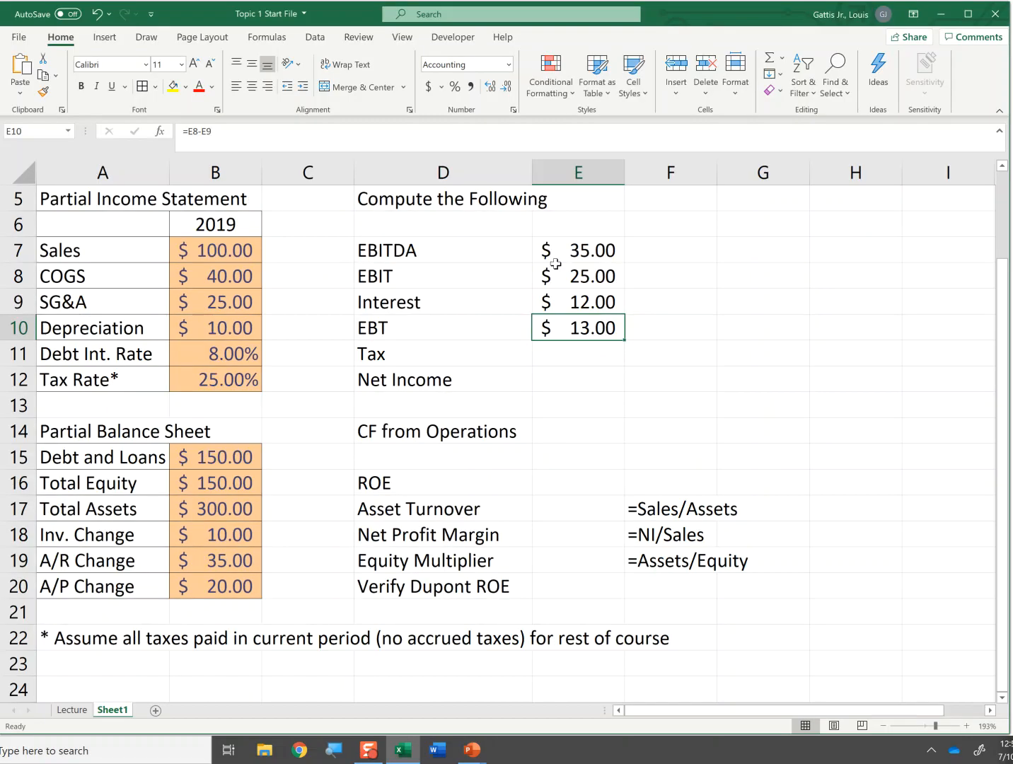
key("Down")
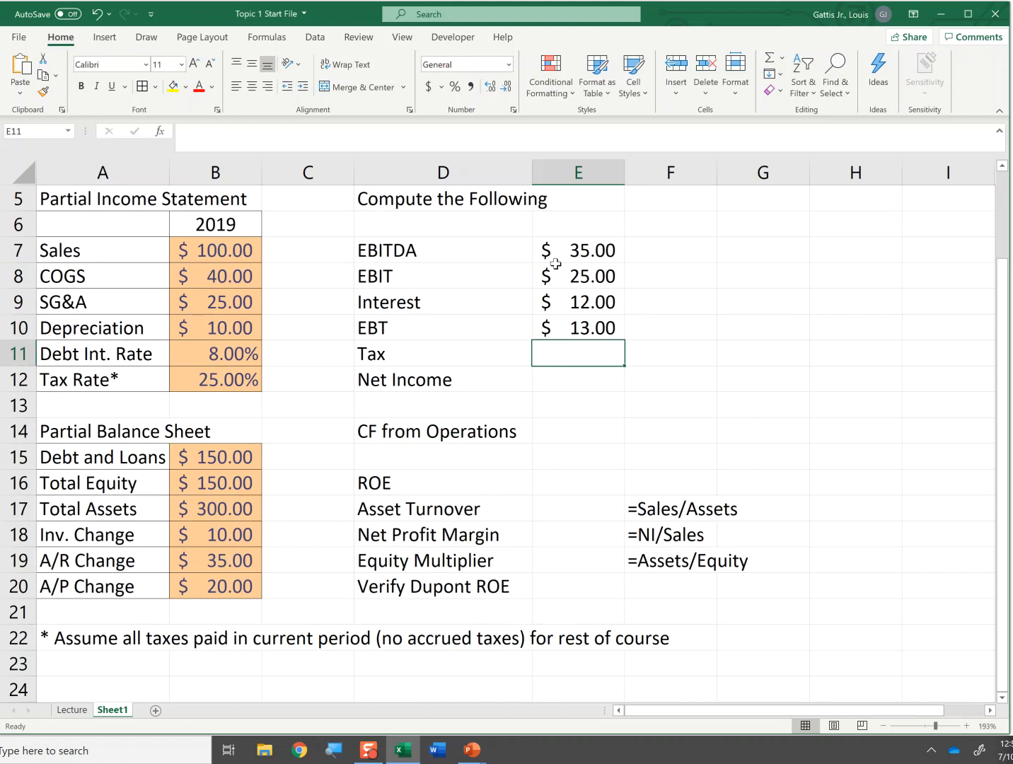
key("Up")
key("Down")
key("Left")
key("Left")
key("Left")
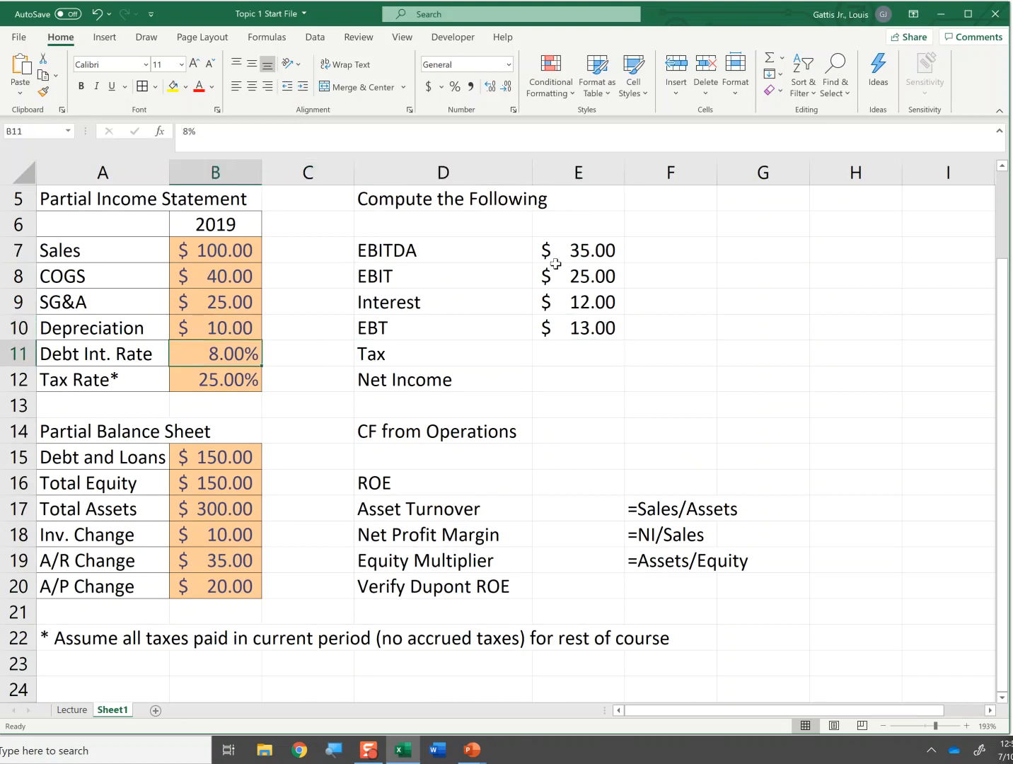
key("Down")
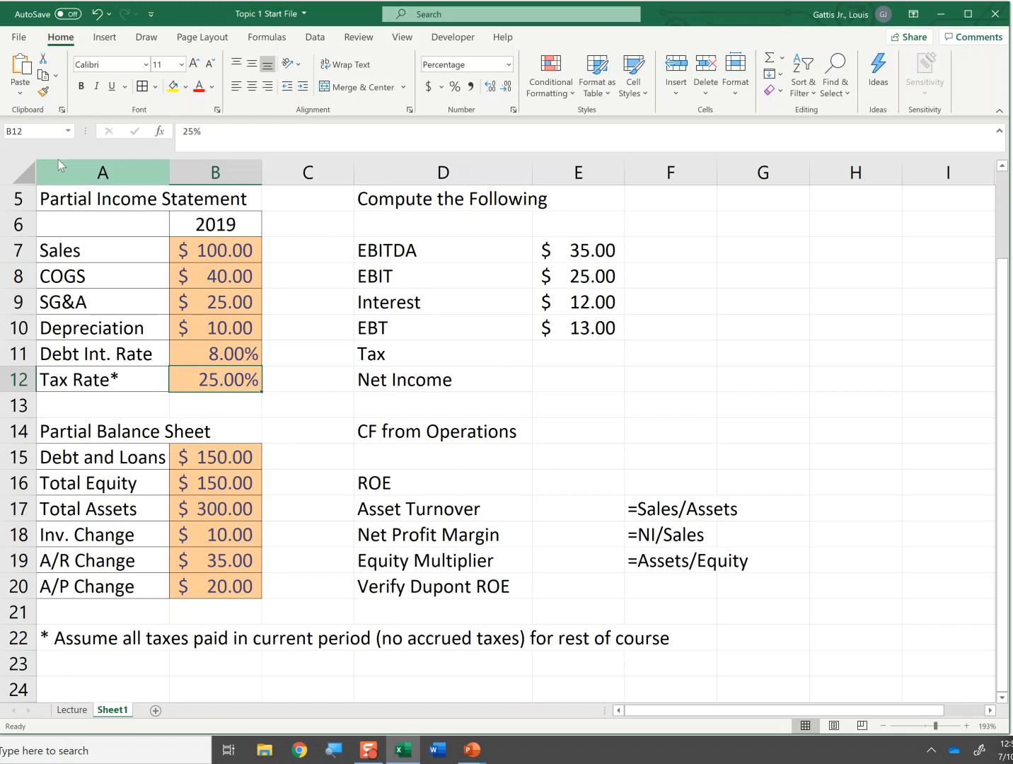
left_click(27, 134)
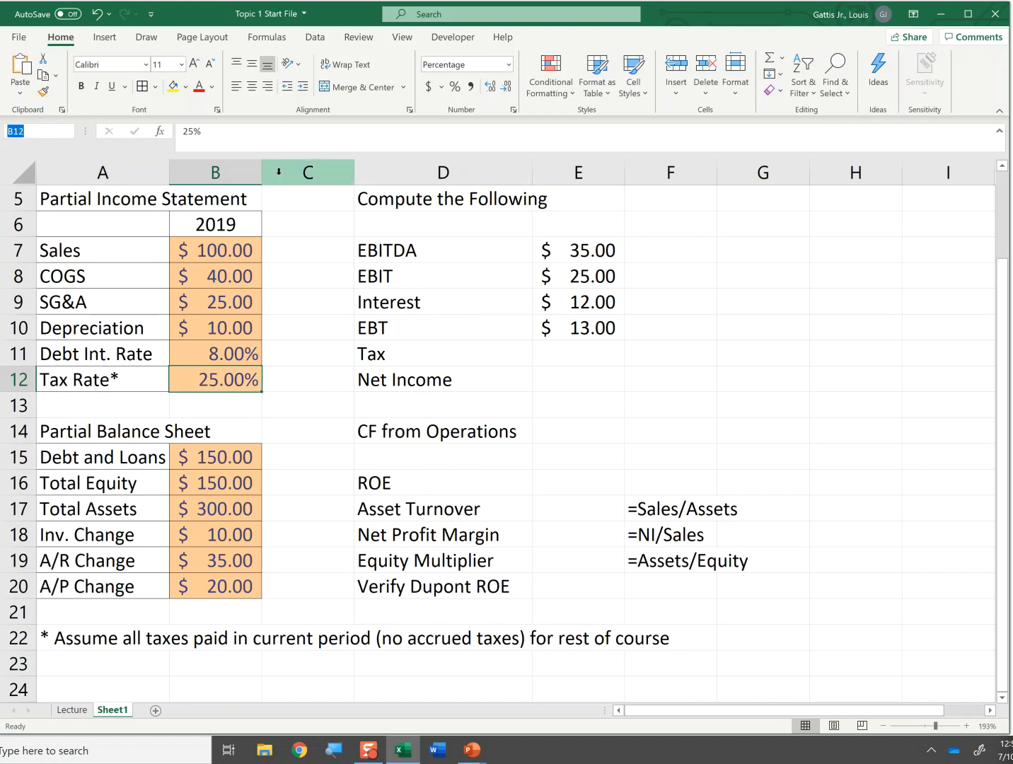
type("tax")
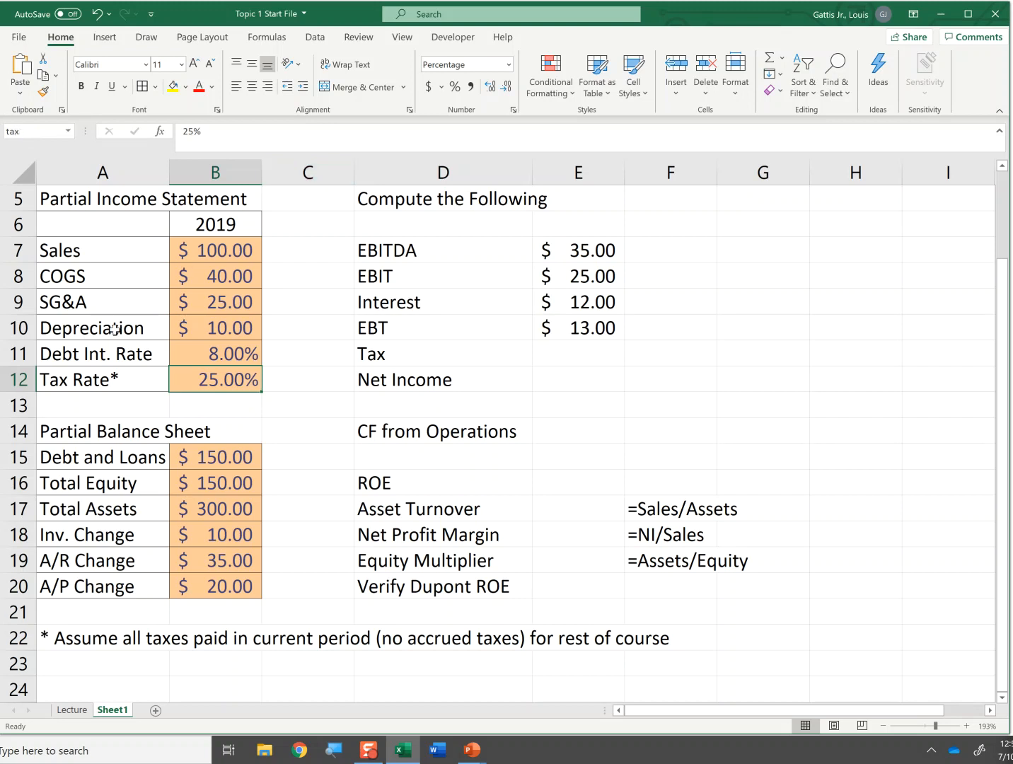
- Check which name is assigned to the tax rate cell B12
left_click(288, 433)
left_click(665, 484)
left_click(196, 376)
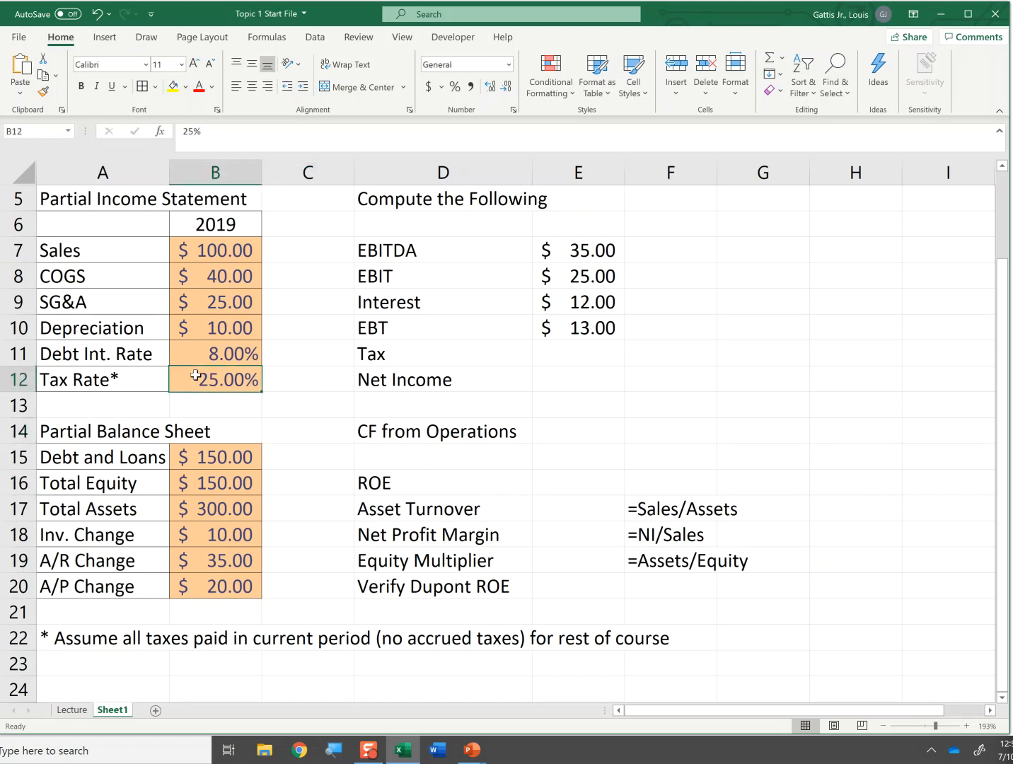
left_click(69, 131)
left_click(68, 132)
- Compute Tax in E11 as EBT times the named tax rate with the formula =E10*tax
left_click(584, 348)
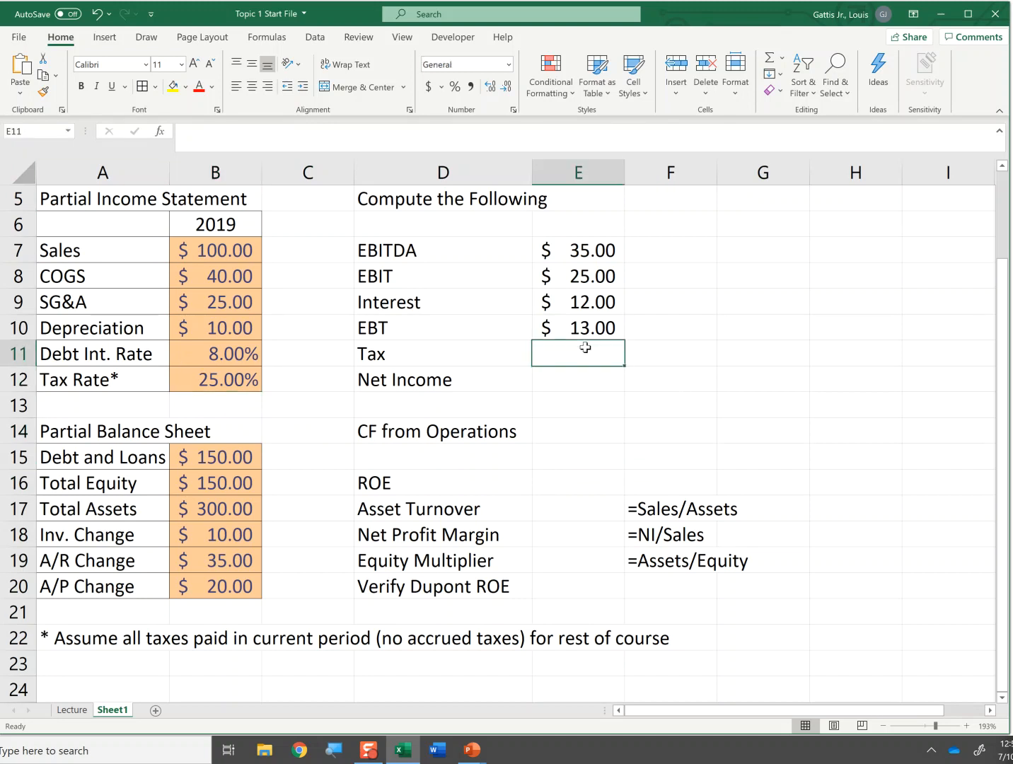
type("=")
key("Up")
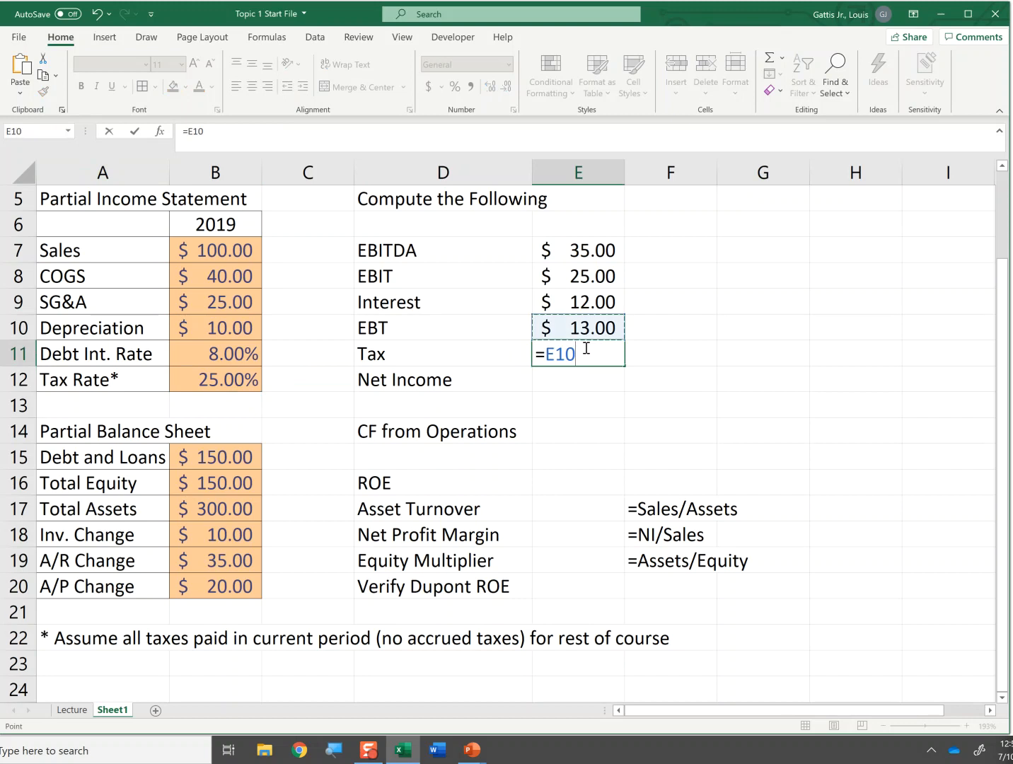
type("*tax")
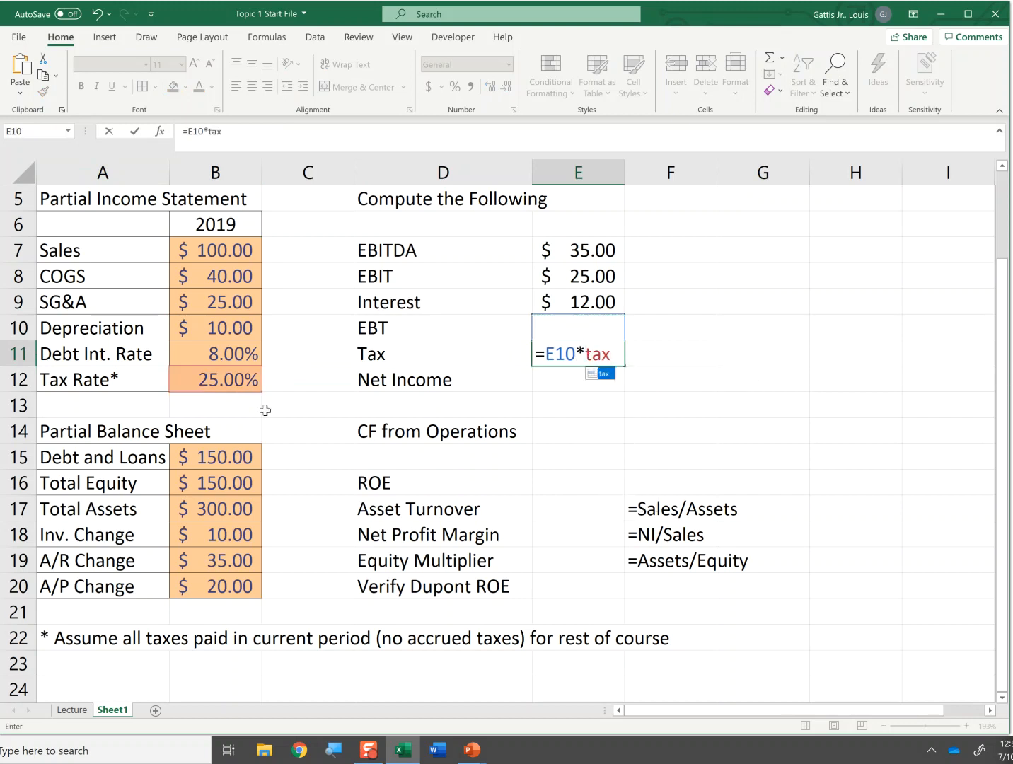
key("Return")
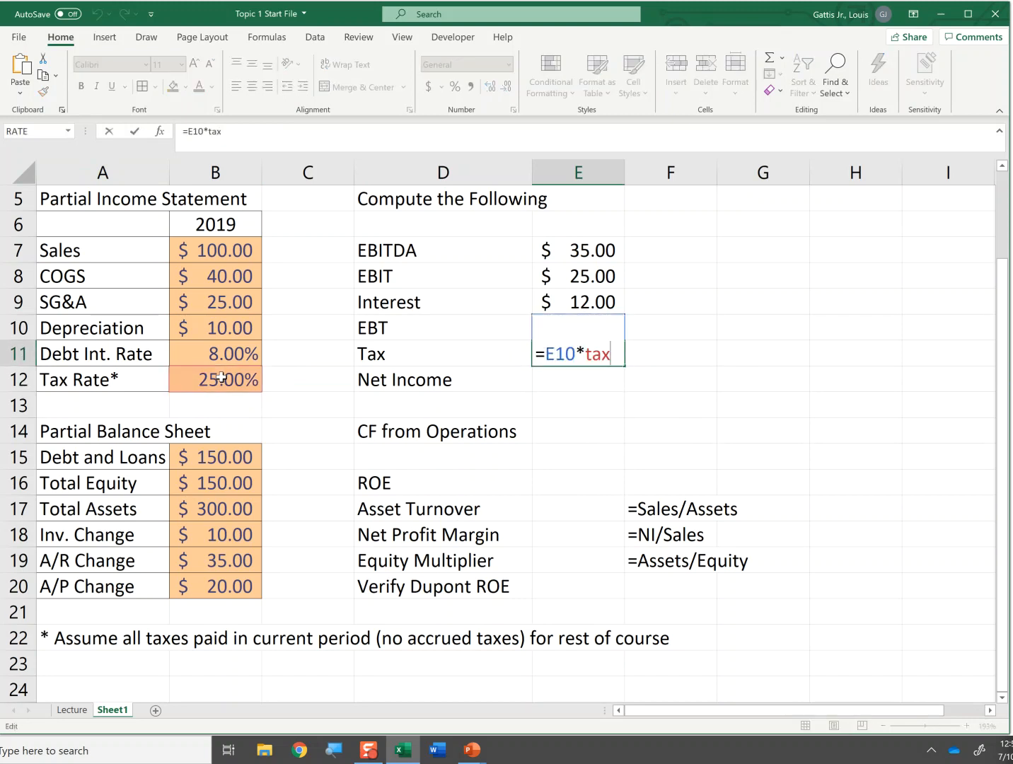
key("ctrl+Return")
key("Return")
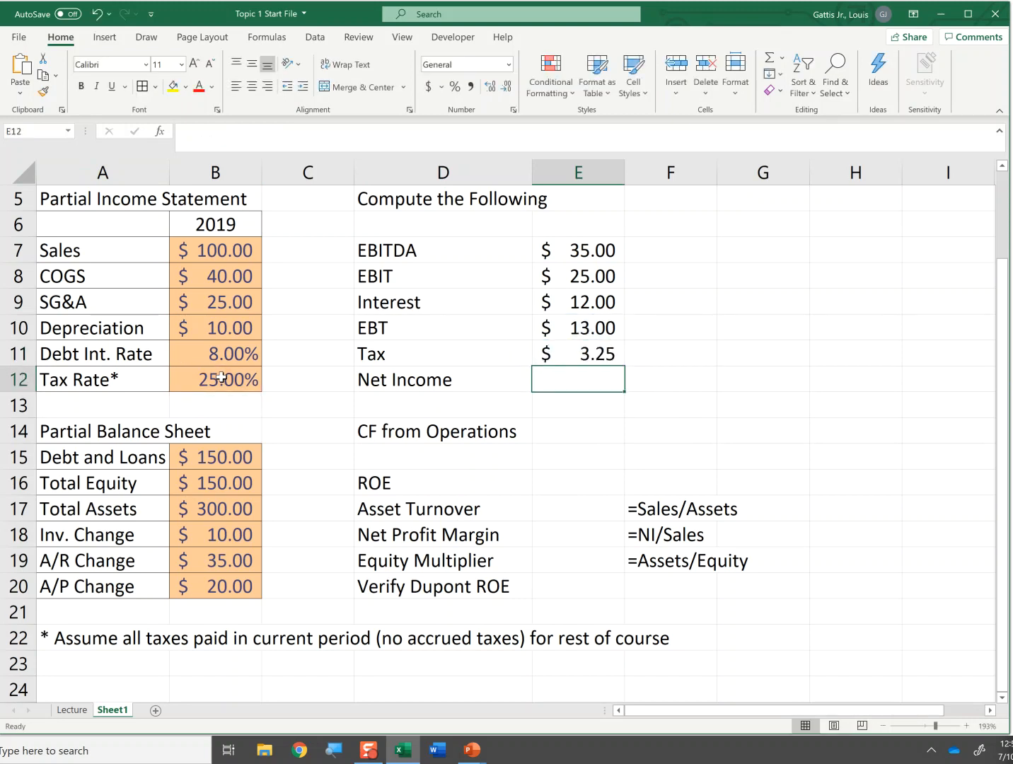
- Compute Net Income in E12 as EBT minus tax with the formula =E10-E11
type("=")
key("Up")
key("Up")
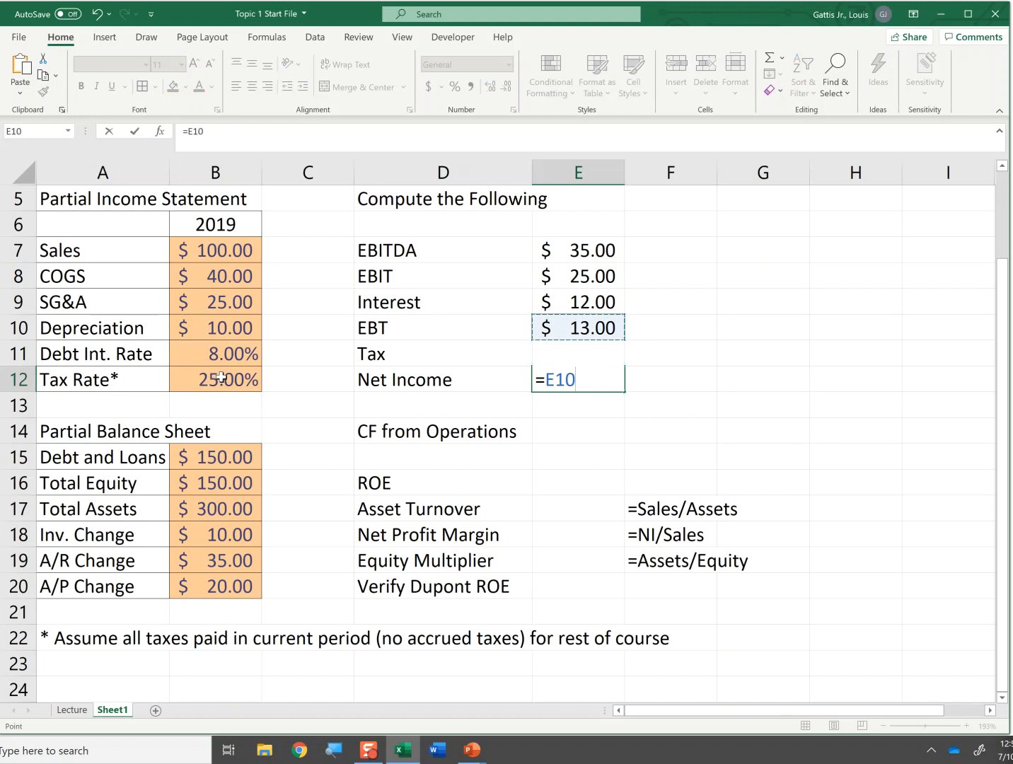
type("-")
key("Up")
key("Return")
key("Up")
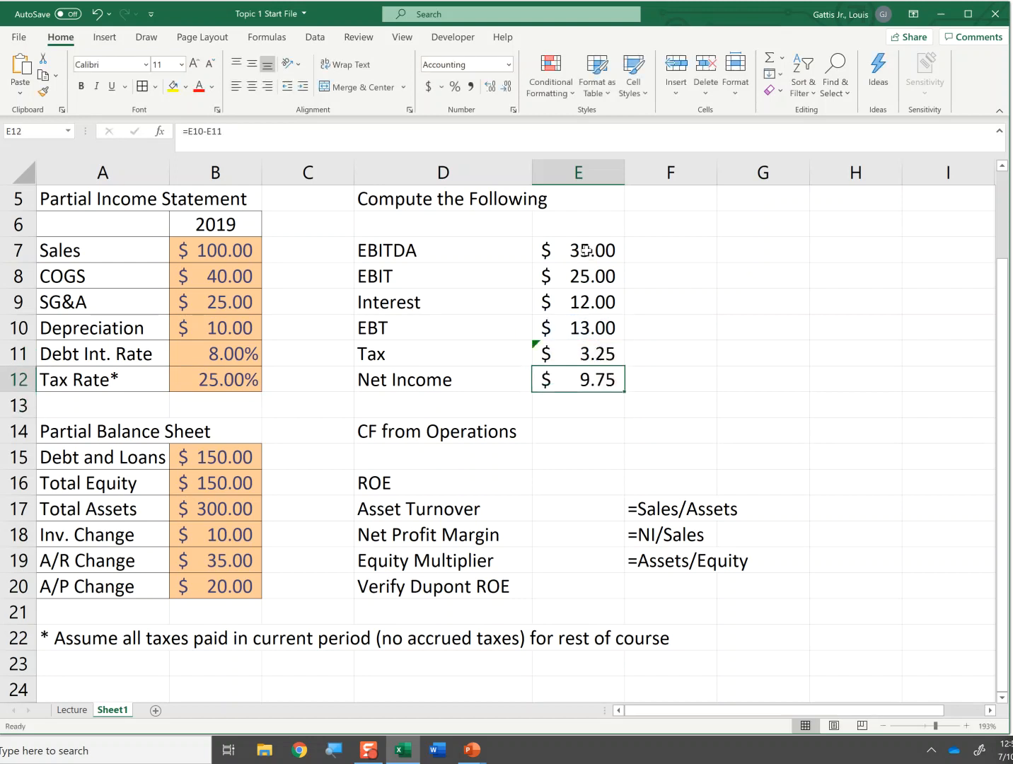
- Apply the Calculation cell style to the computed values in E7:E12
left_click_drag(205, 251, 232, 382)
left_click_drag(578, 243, 589, 375)
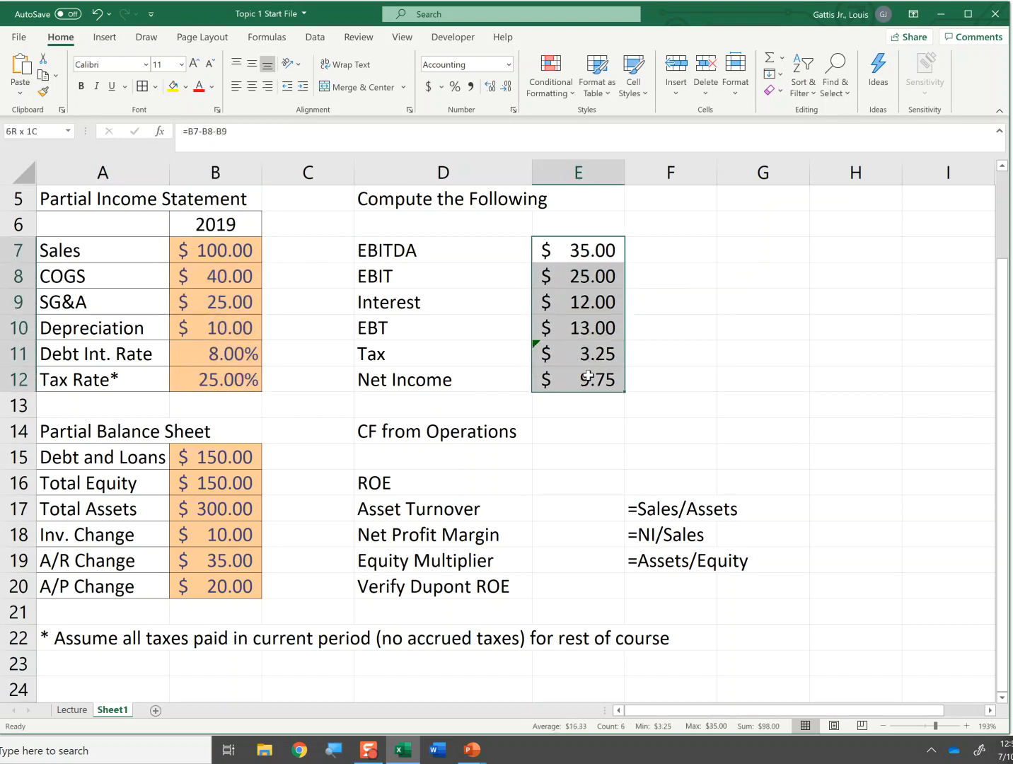
left_click(634, 88)
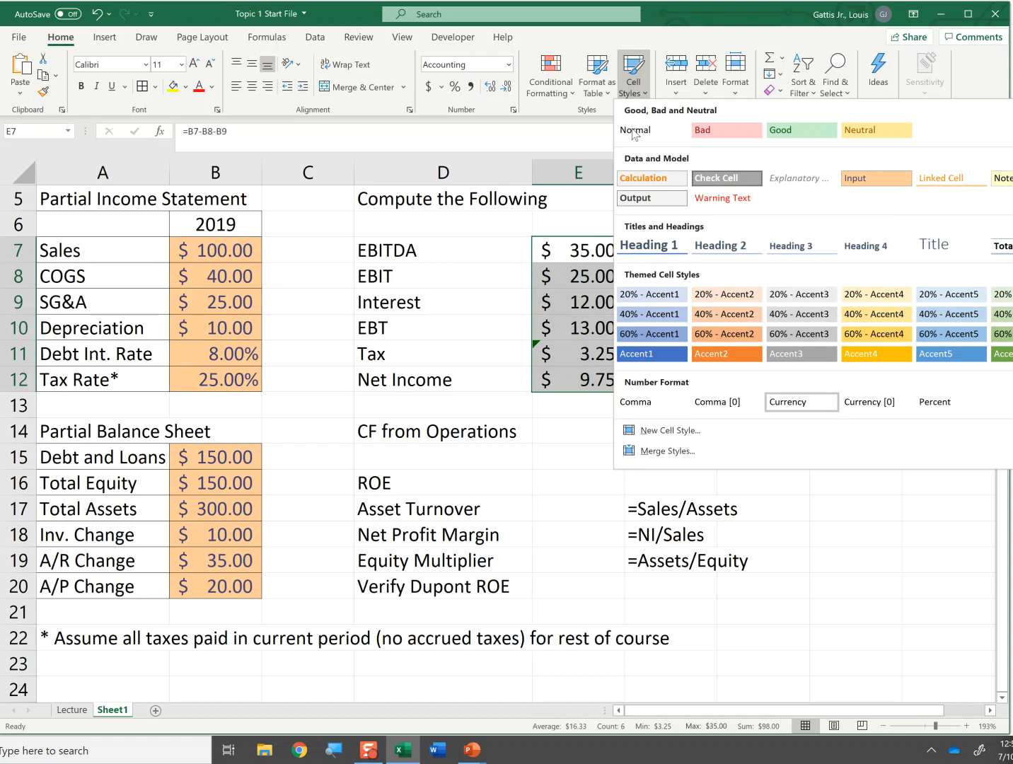
left_click(644, 179)
- Apply the Output cell style to the Net Income value in E12
left_click(589, 379)
left_click(635, 90)
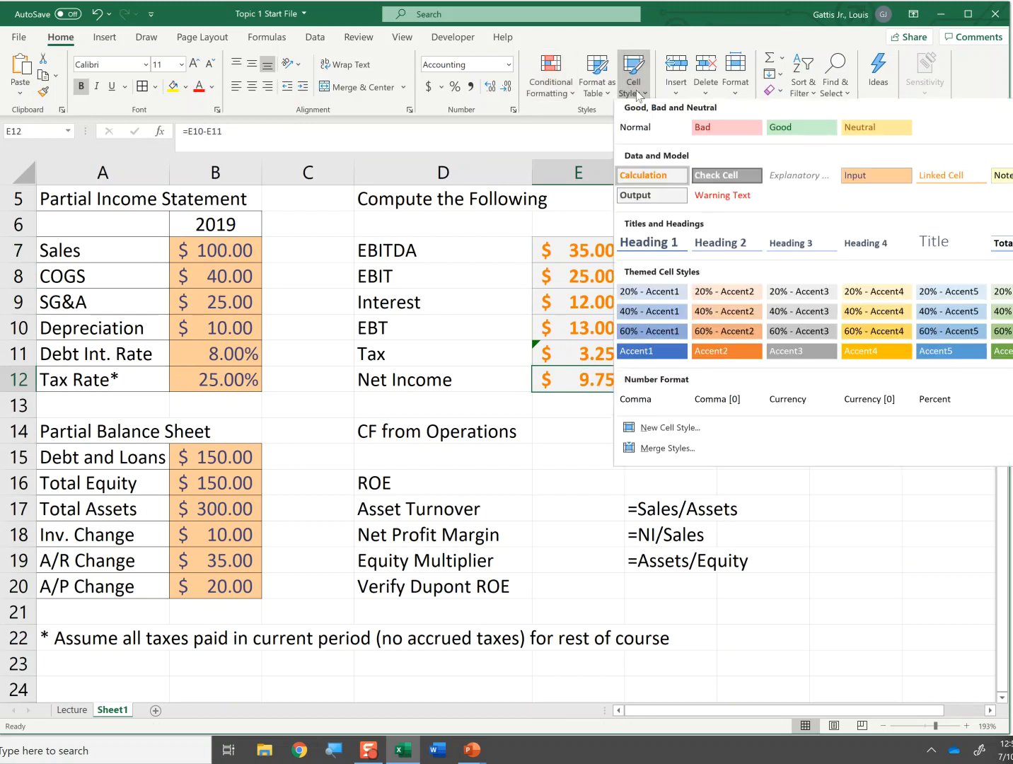
left_click(665, 199)
- Review the styling of the input cells in column B and of the calculated and output cells in column E
left_click(423, 326)
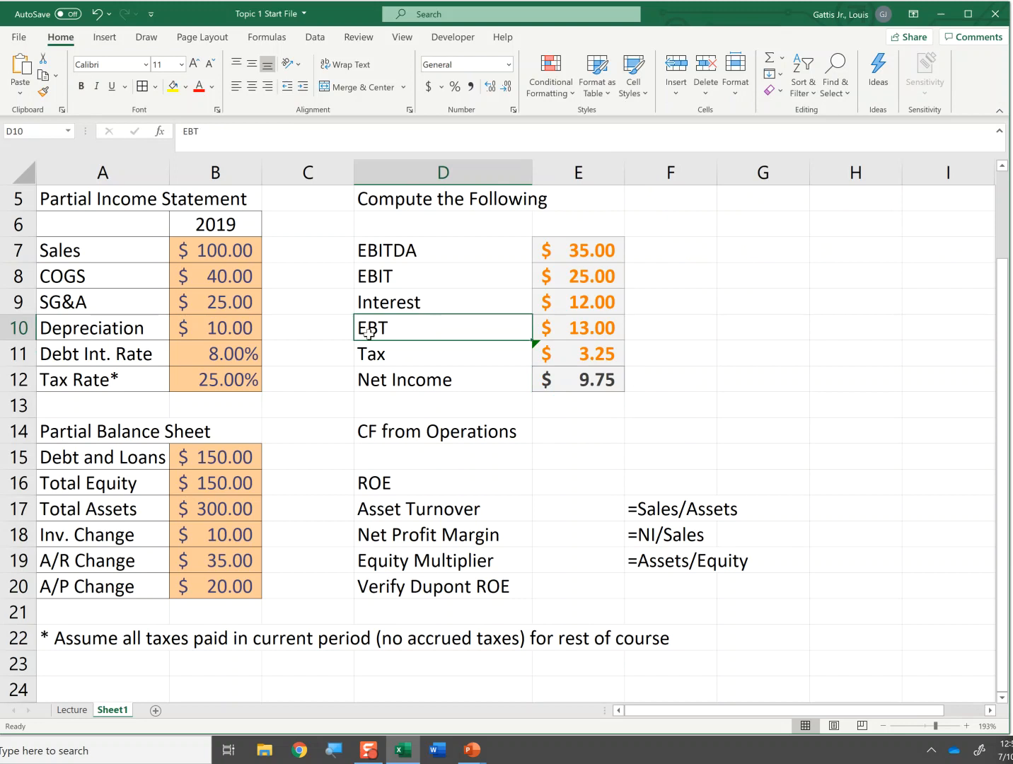
left_click_drag(212, 265, 200, 385)
left_click_drag(214, 453, 204, 586)
left_click_drag(613, 248, 586, 356)
left_click(584, 427)
left_click(595, 380)
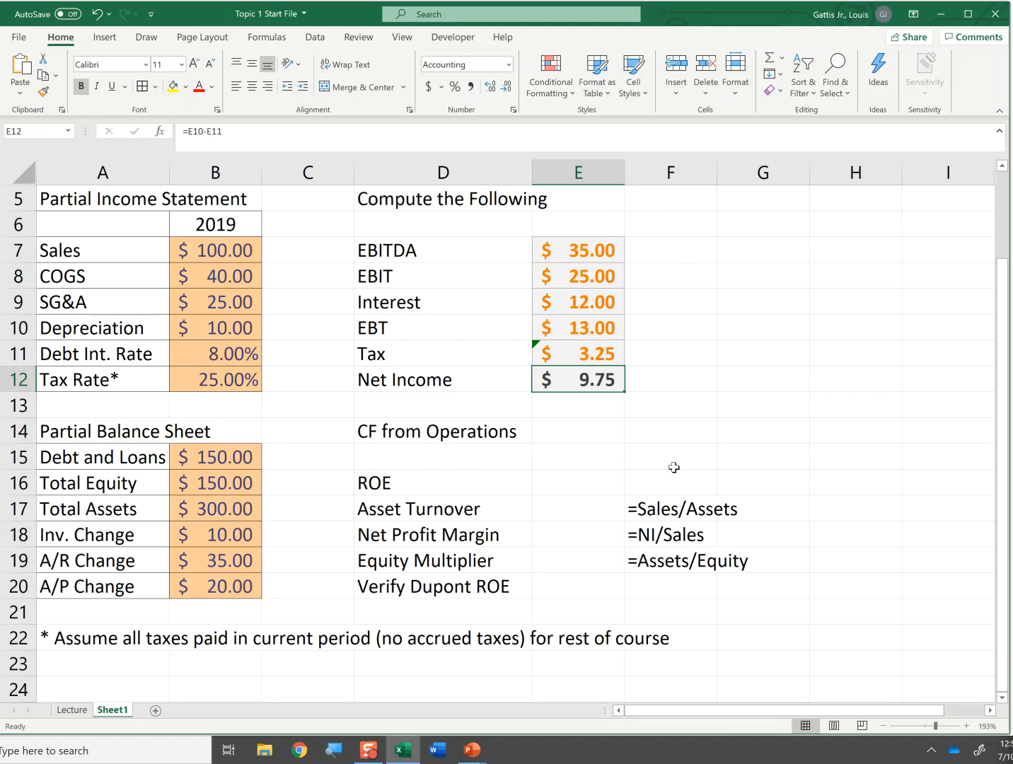
- Compute CF from Operations in E14 from net income, depreciation and the working capital changes with the formula =E12+B10-B18-B19+B20
left_click(571, 430)
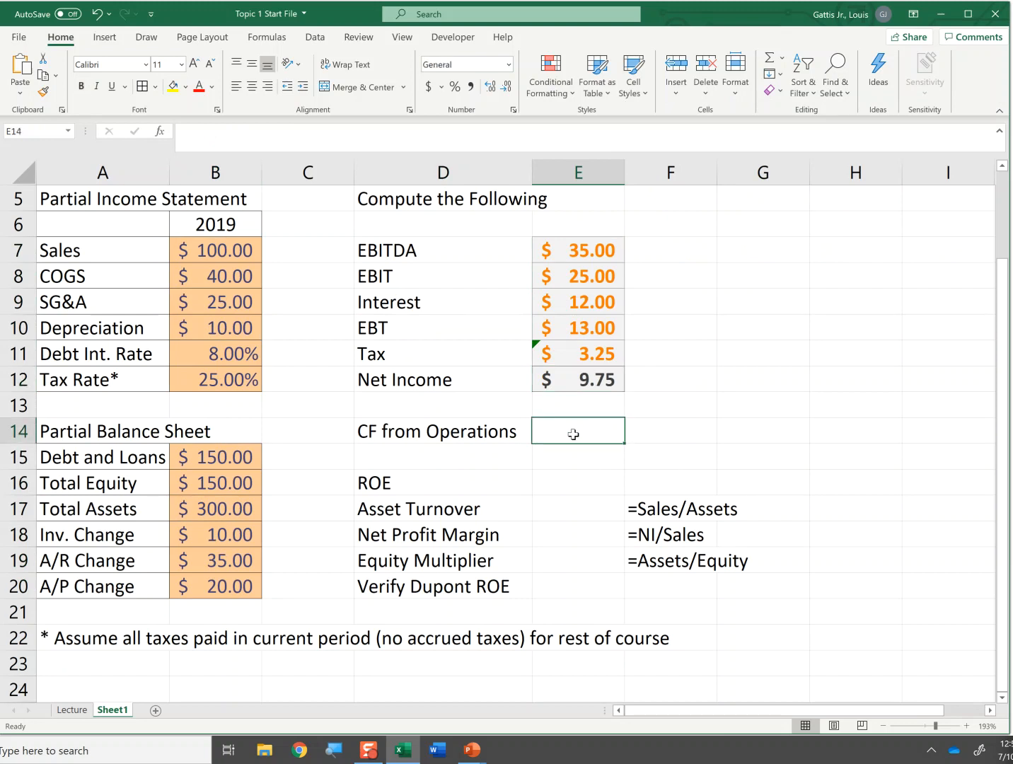
type("=")
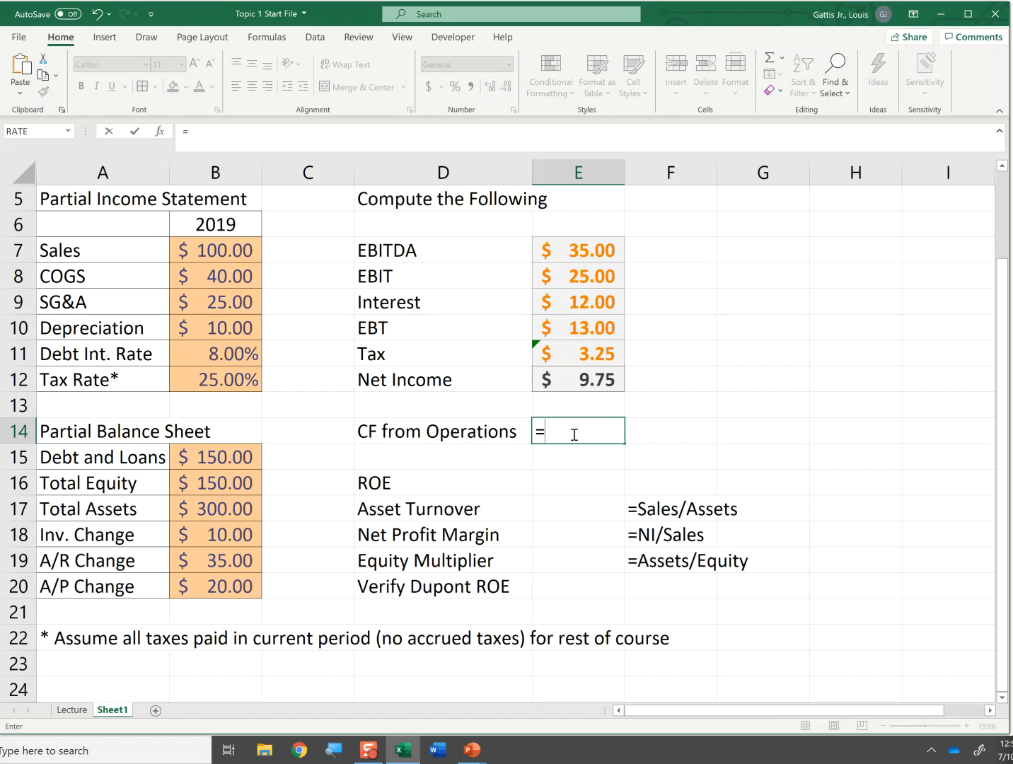
key("Up")
key("Up")
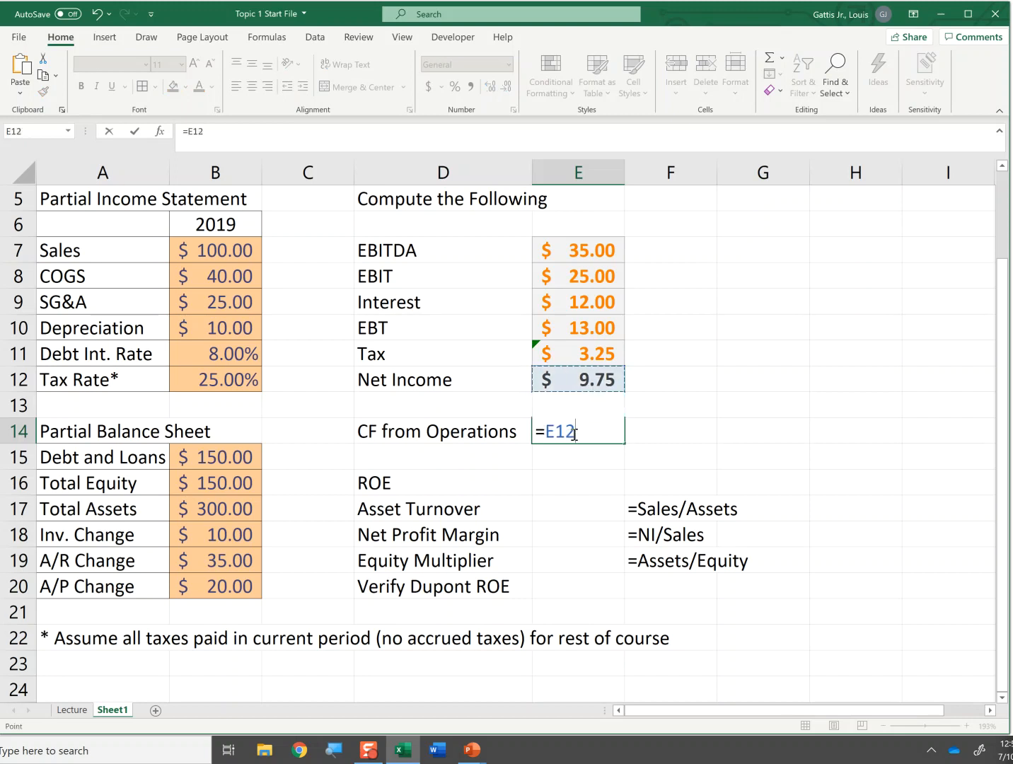
type("+")
left_click(223, 327)
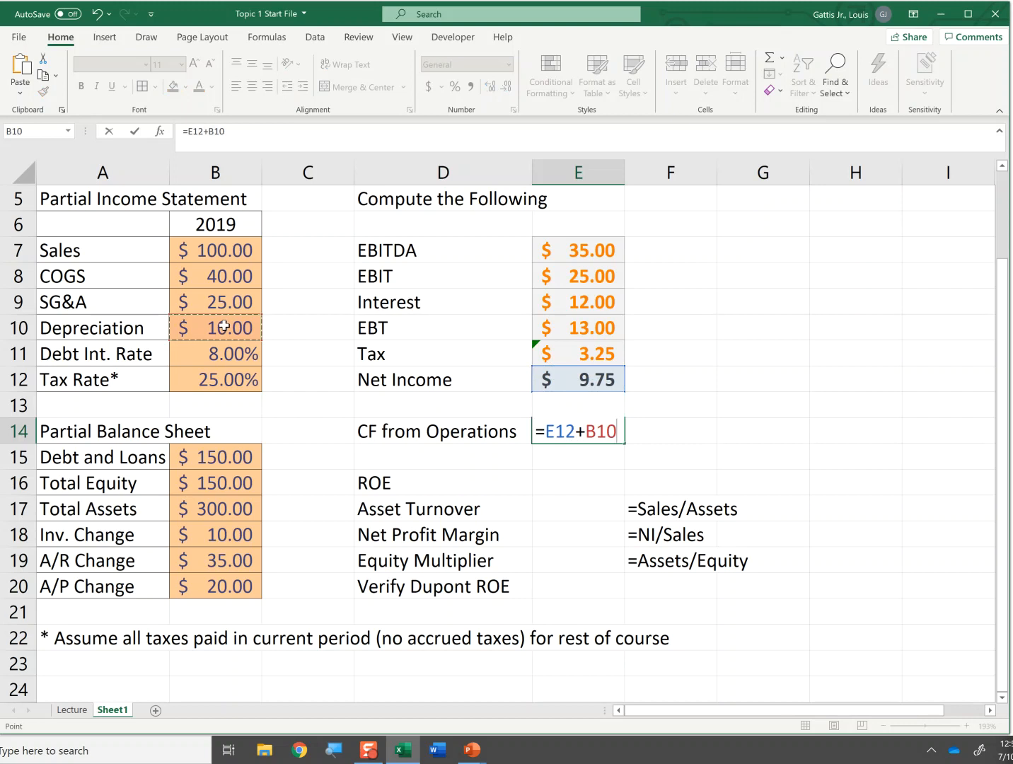
type("-")
left_click(220, 532)
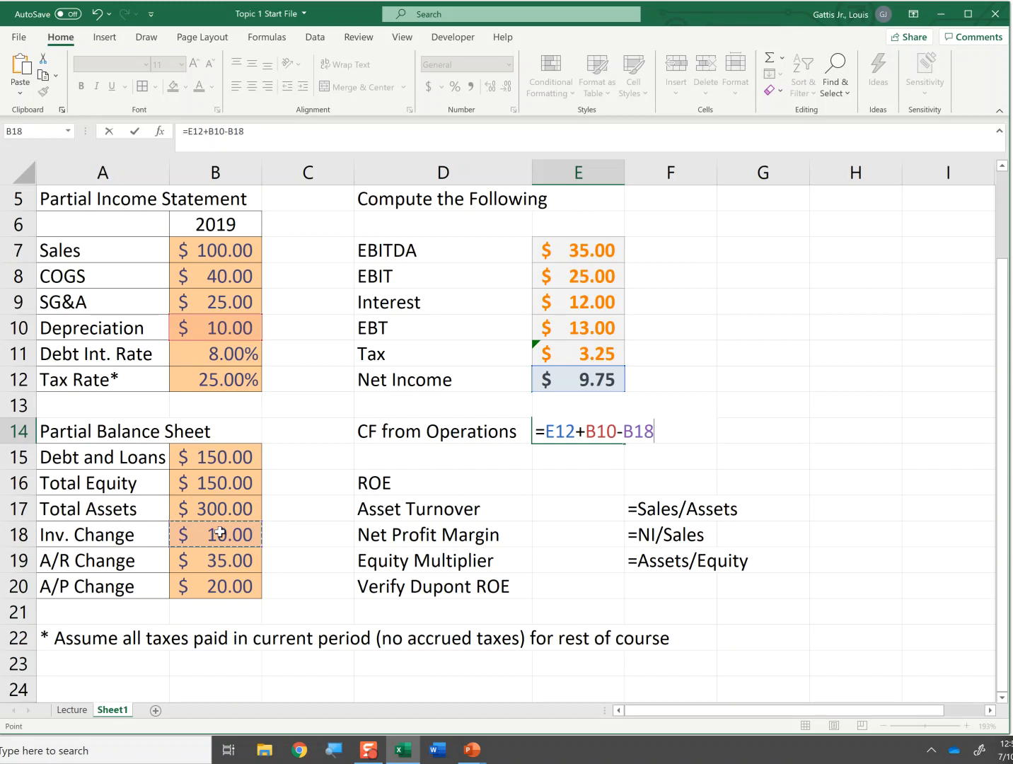
type("-")
left_click(227, 561)
type("+")
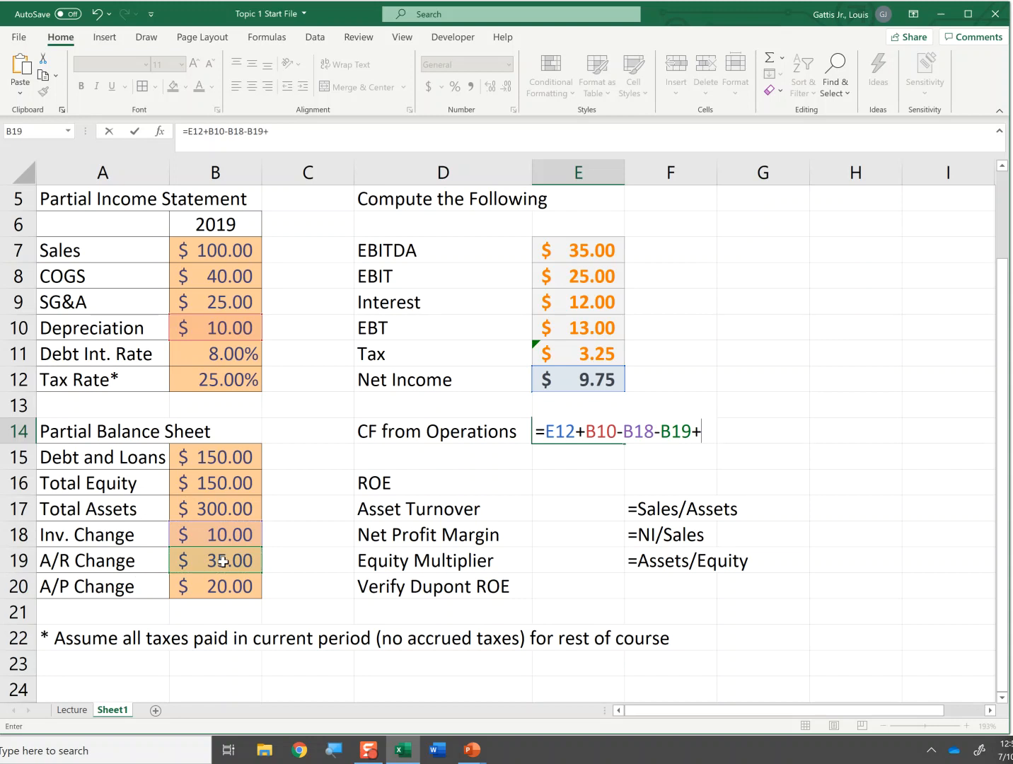
left_click(232, 584)
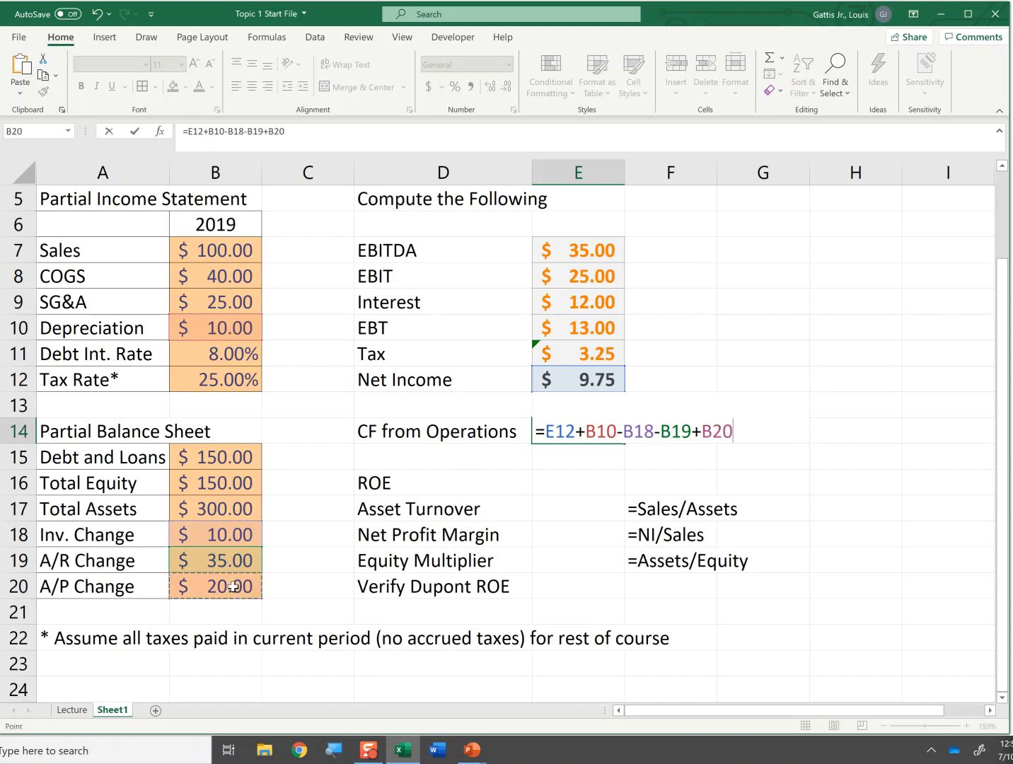
key("ctrl+Return")
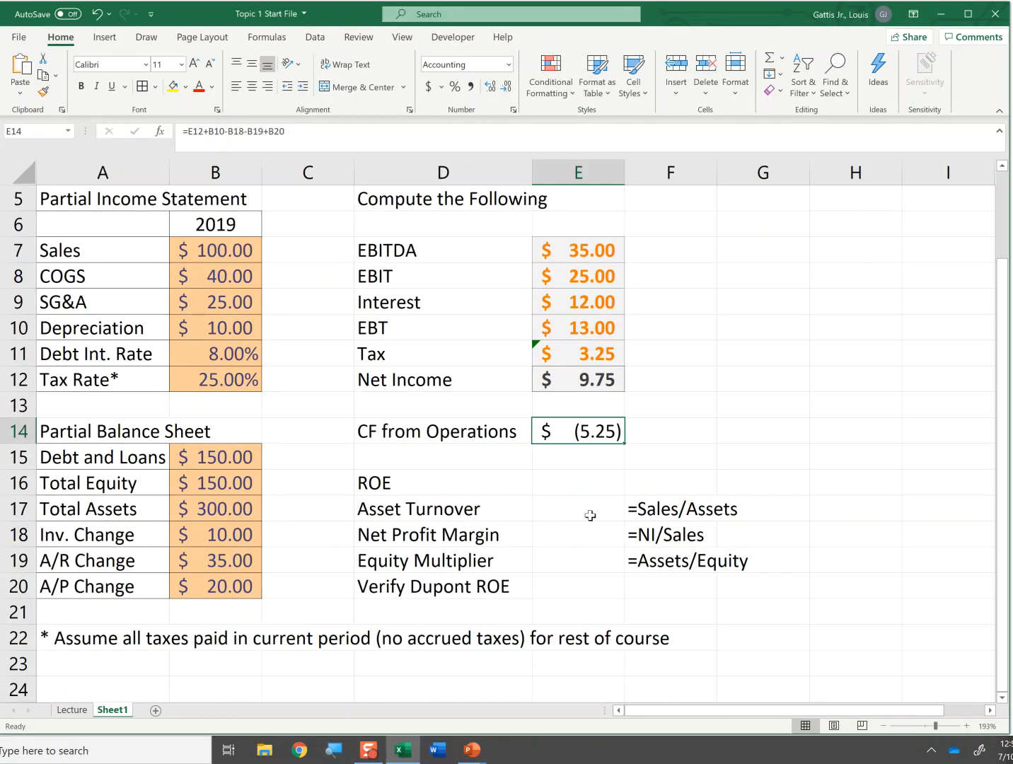
- Apply the Output cell style to the CF from Operations value in E14
left_click(589, 378)
key("Down")
key("Down")
key("F2")
key("ctrl+Return")
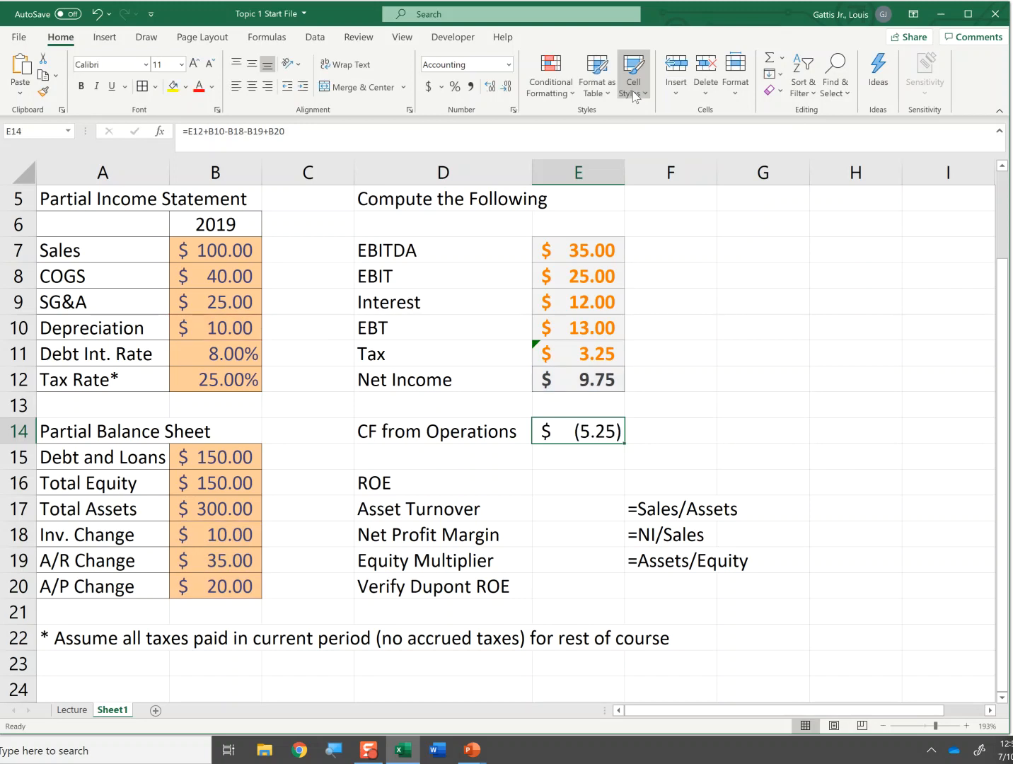
left_click(633, 85)
left_click(437, 660)
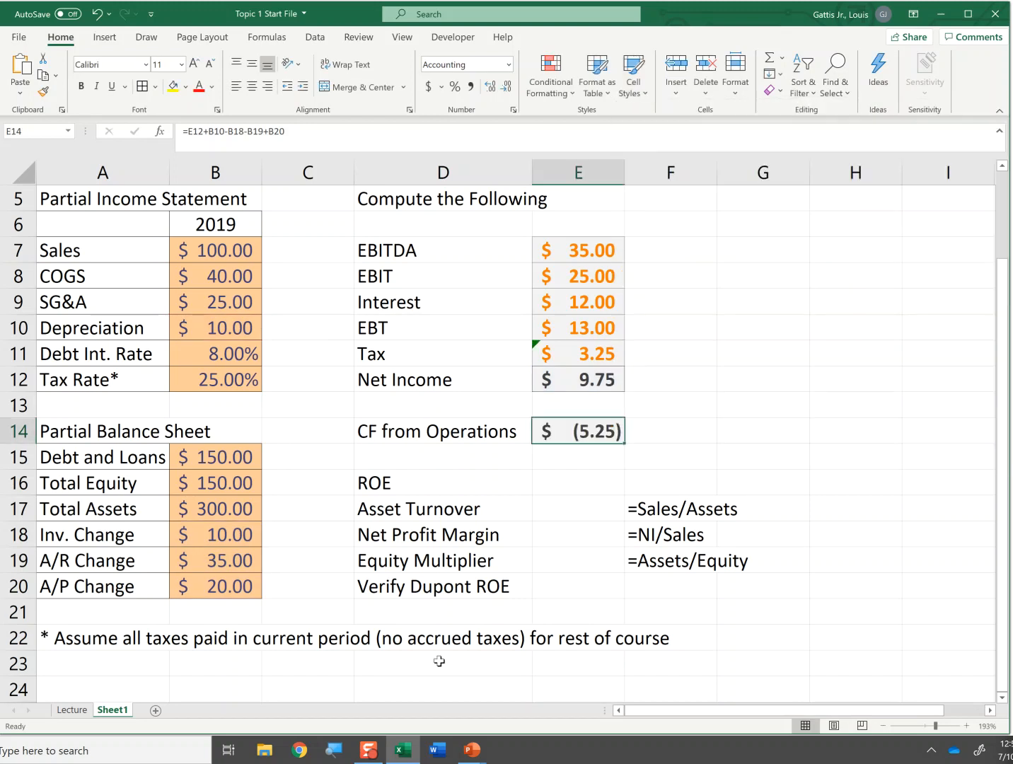
left_click(437, 662)
- Compute ROE in E16 as net income divided by total equity with the formula =E12/B16
left_click(580, 493)
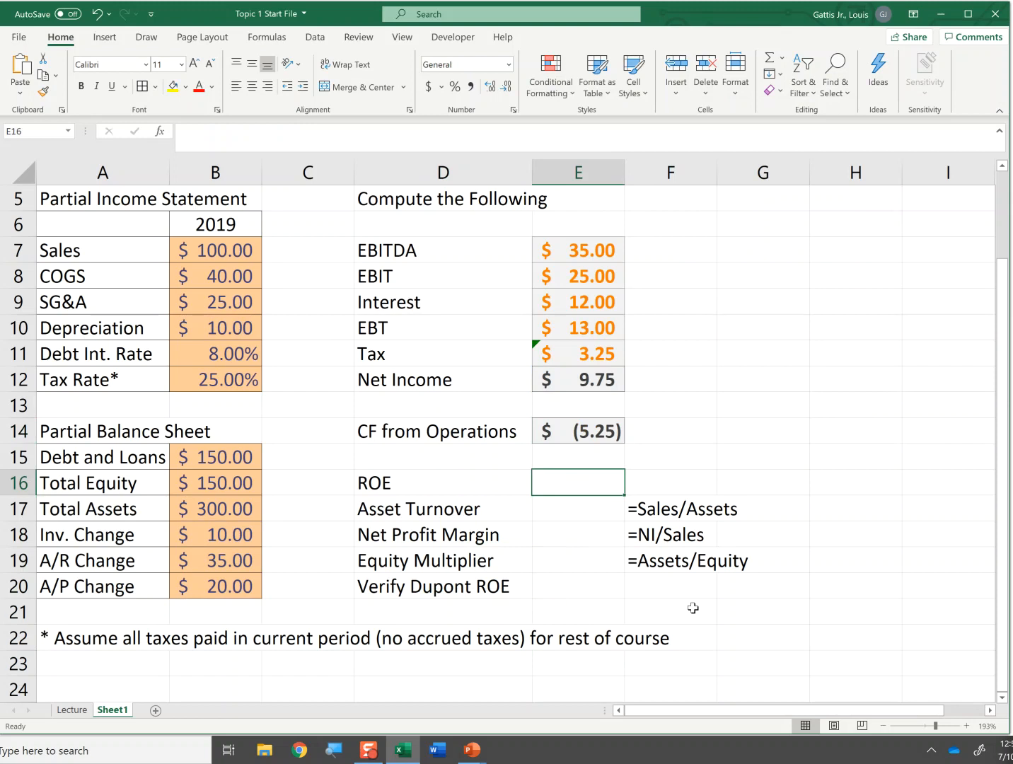
type("=")
key("Up")
key("Up")
key("Up")
key("Up")
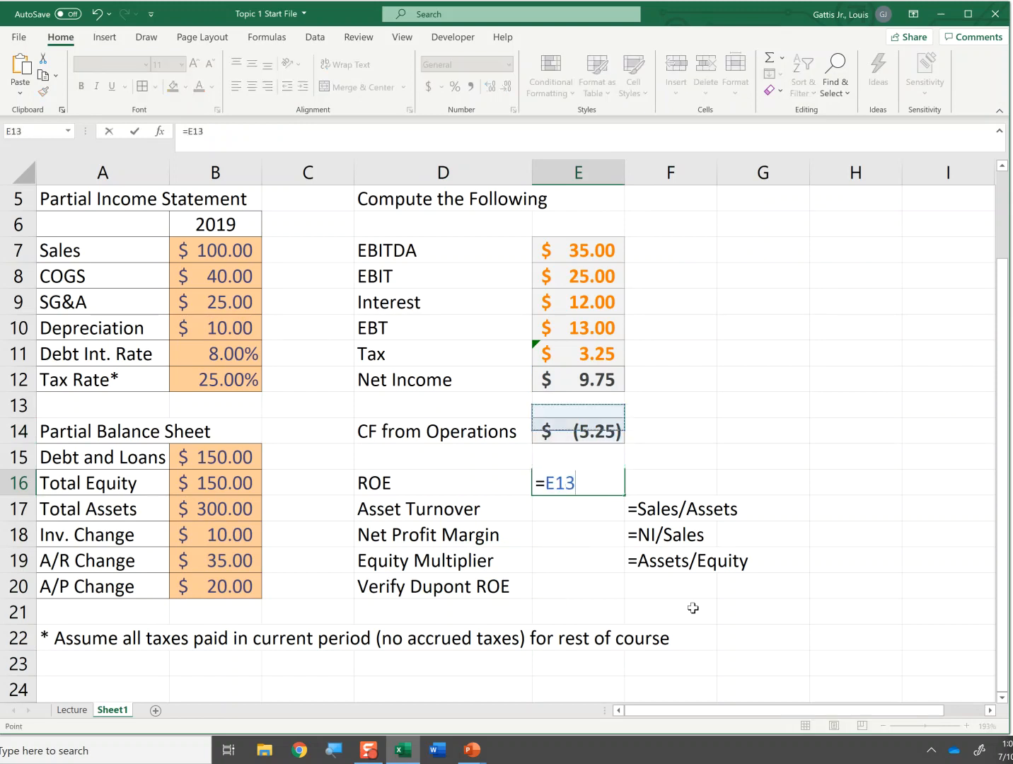
type("/")
key("Left")
key("Left")
key("Left")
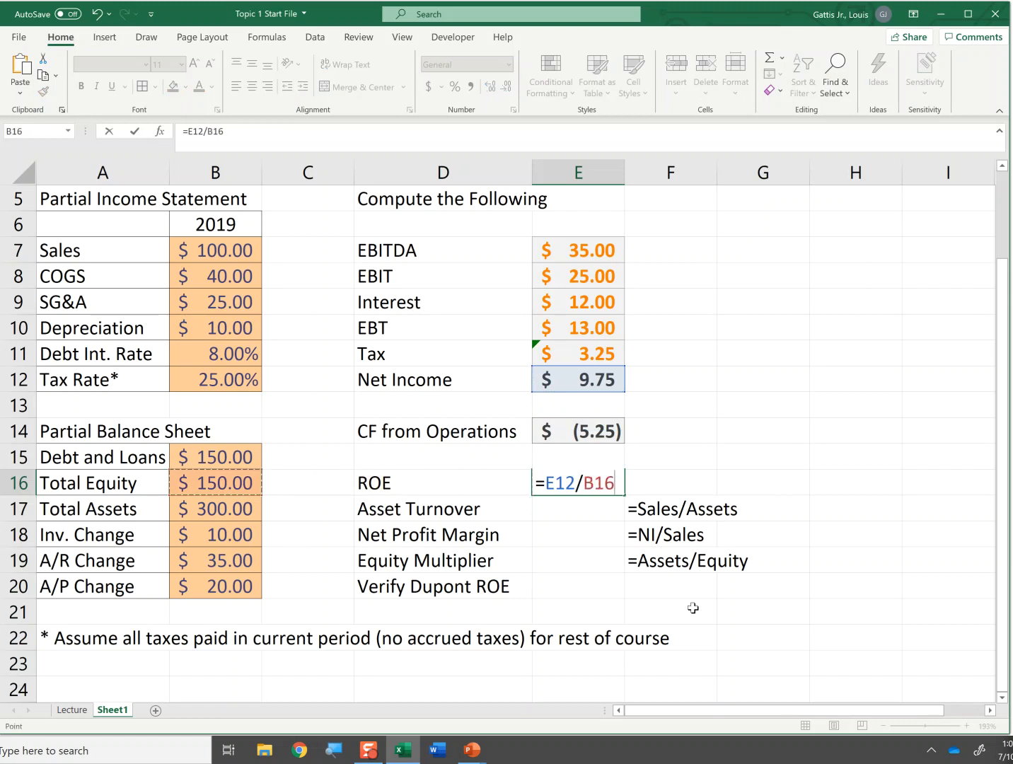
key("Return")
key("Up")
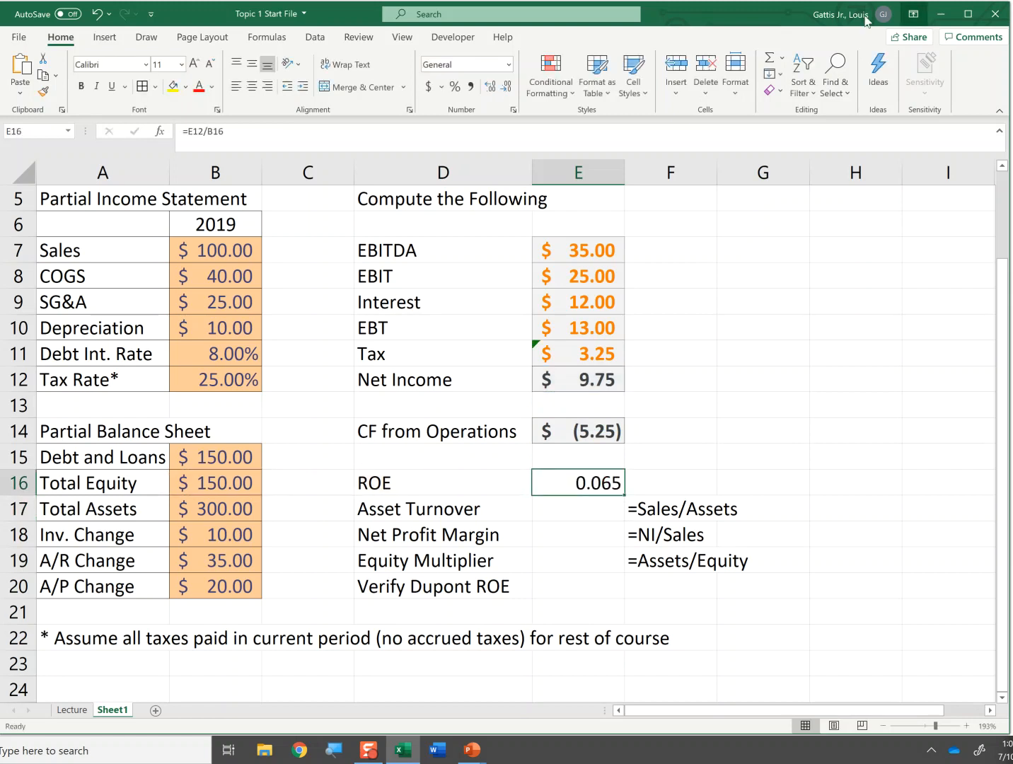
- Format the ROE value in E16 as a percentage with two decimal places
left_click(456, 87)
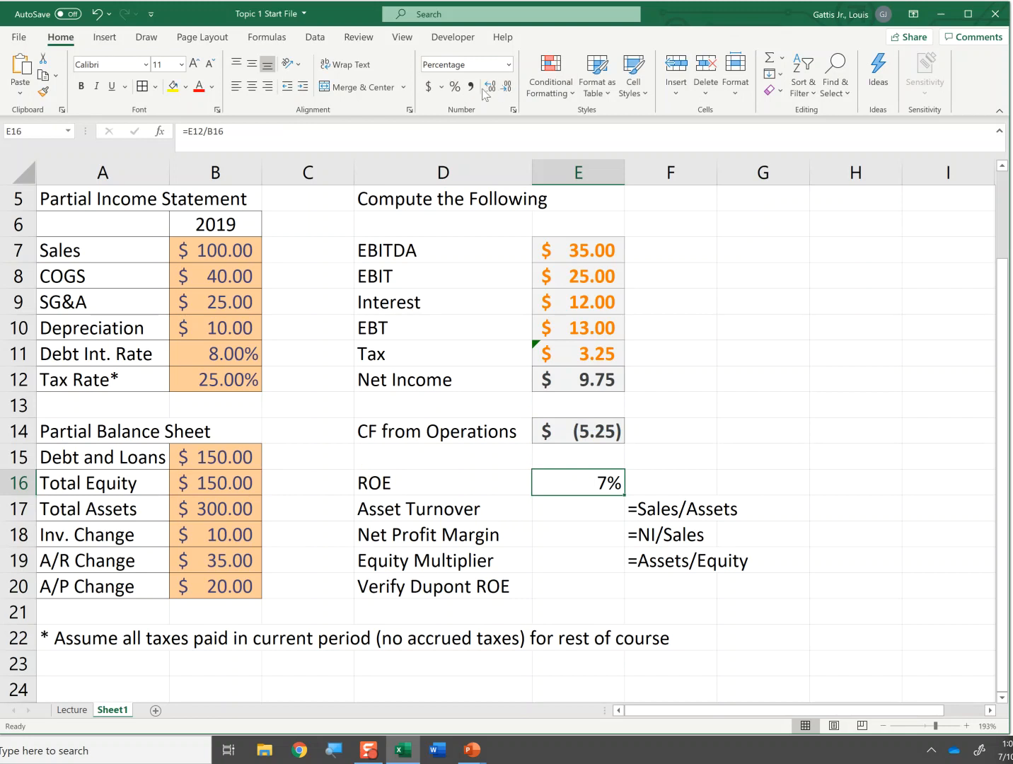
left_click(490, 86)
left_click(489, 86)
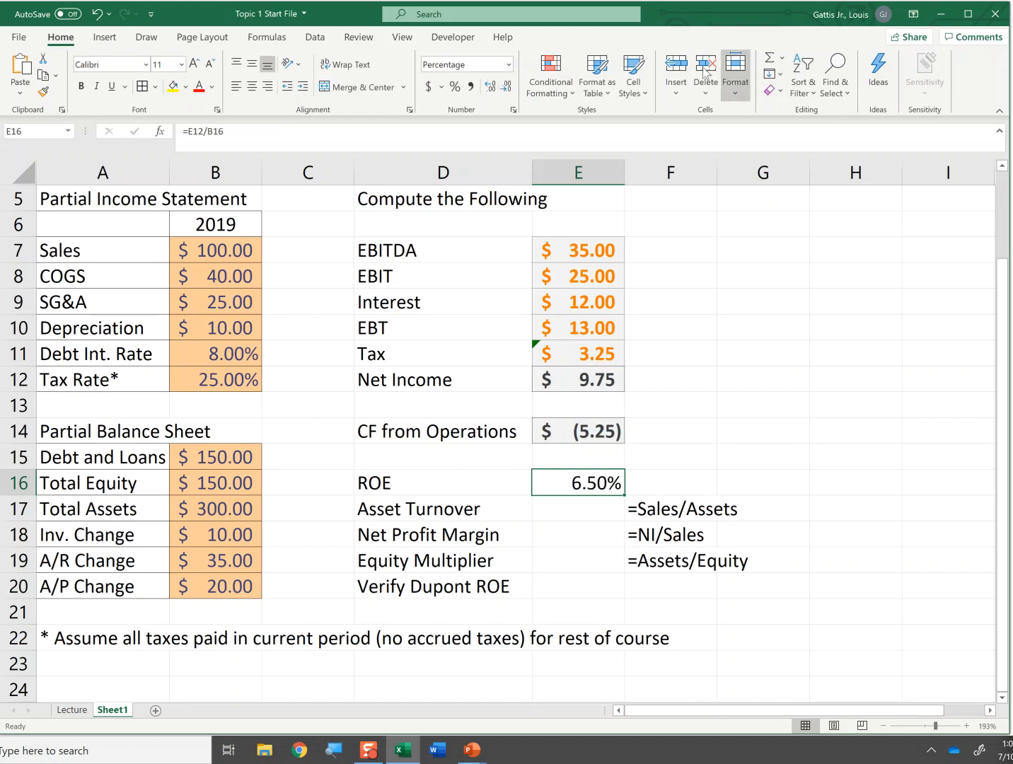
- Apply the Calculation cell style to the ROE value in E16
left_click(633, 75)
left_click(650, 239)
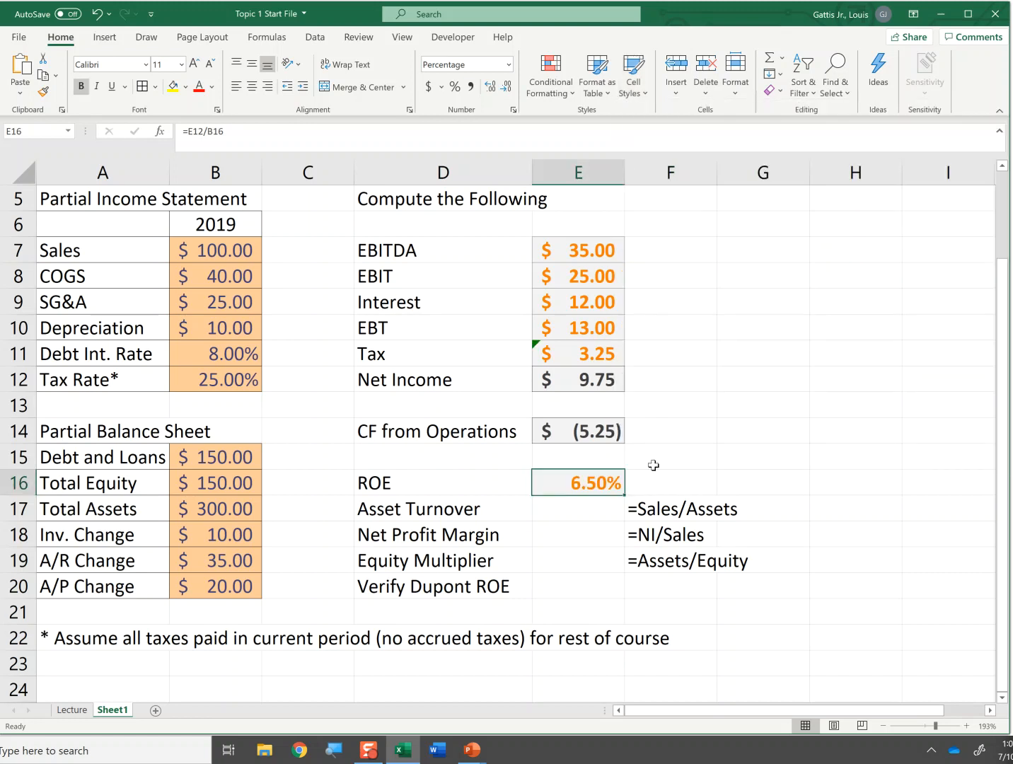
- Compute Asset Turnover in E17 as sales divided by total assets with the formula =B7/B17
left_click(584, 516)
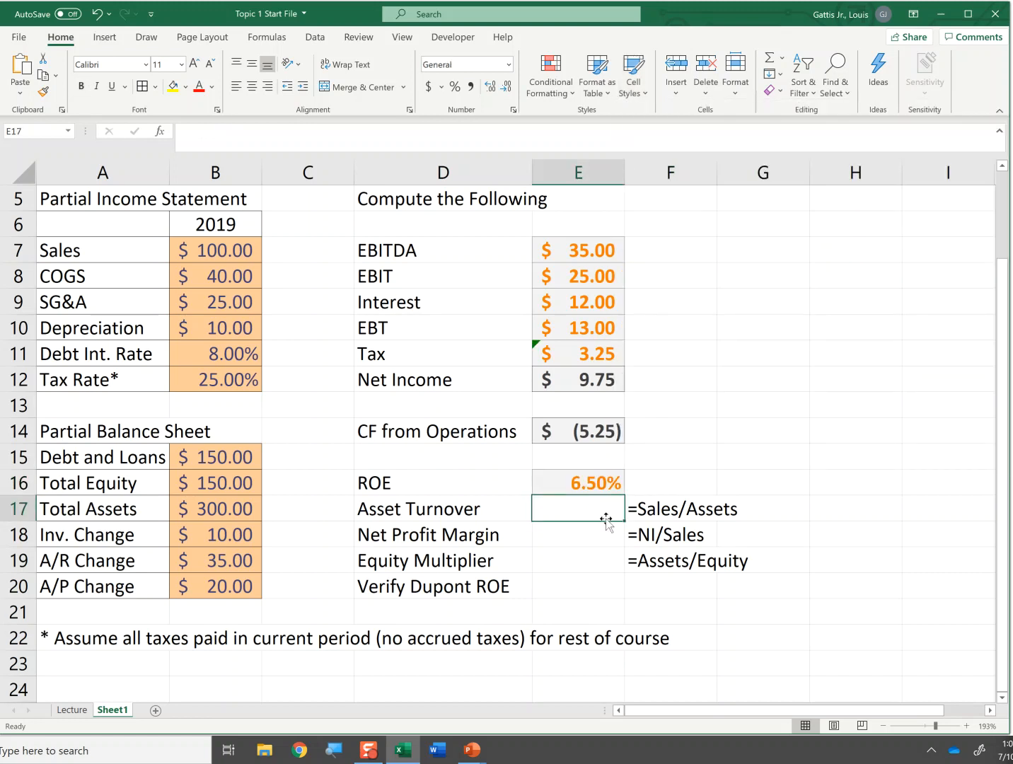
type("=")
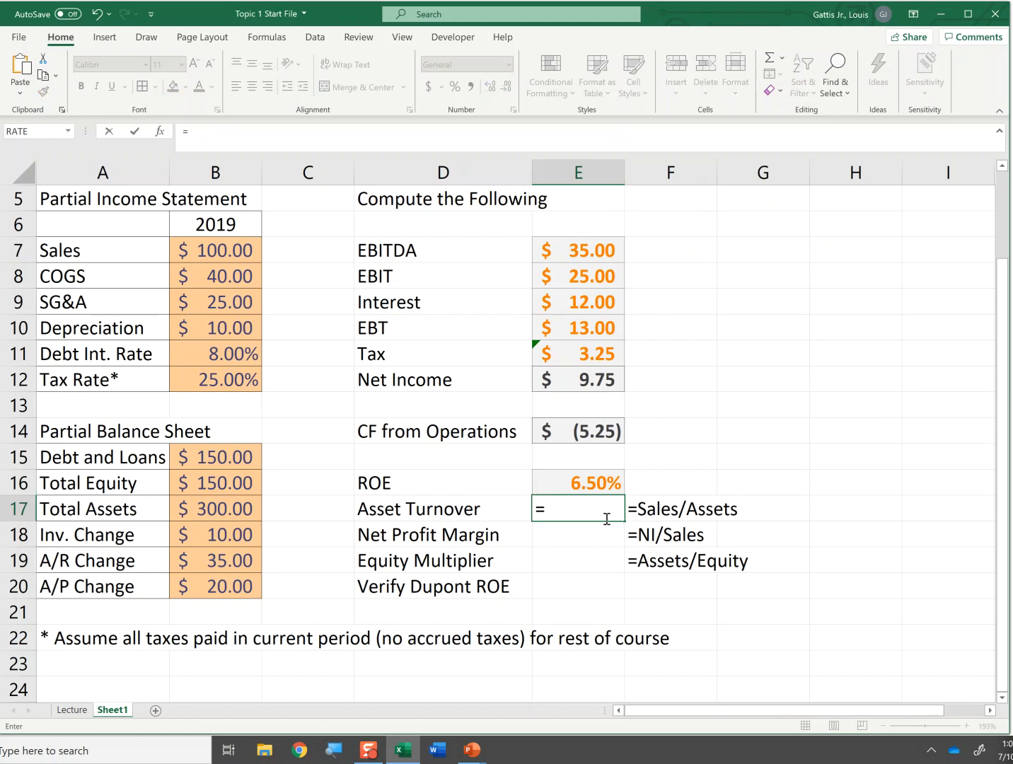
key("Left")
key("Left")
key("Left")
key("Left")
key("Up")
key("Up")
key("Right")
key("Up")
key("Up")
key("Up")
key("Up")
key("Up")
key("Up")
key("Up")
key("Up")
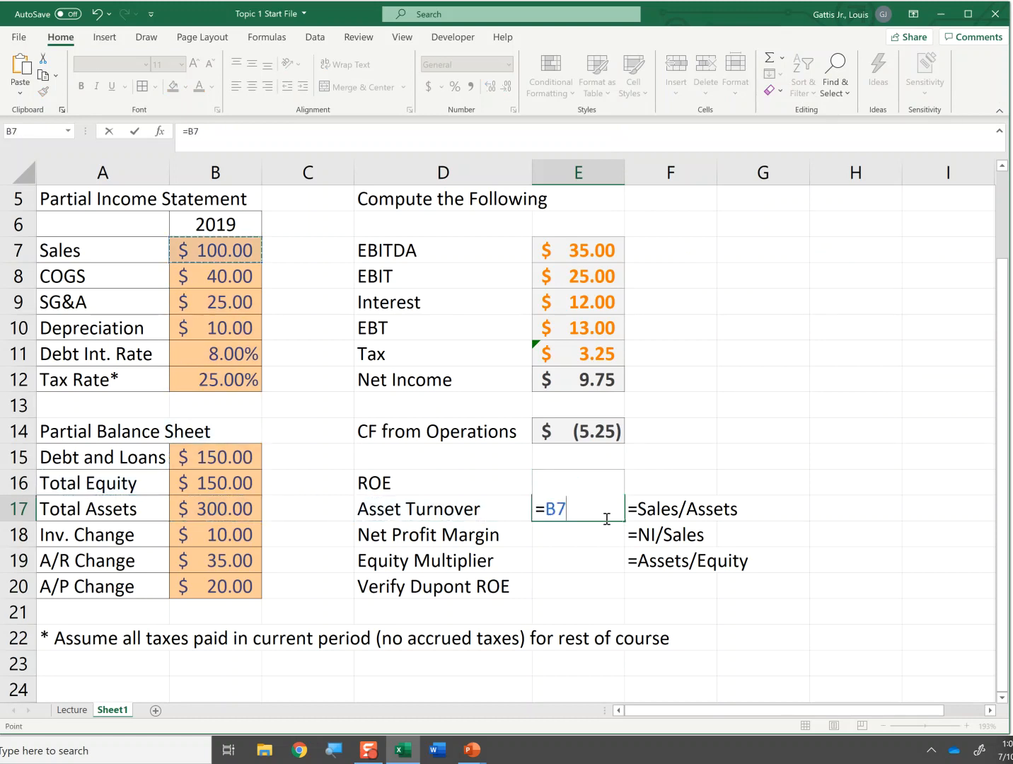
type("/")
left_click(223, 511)
key("Return")
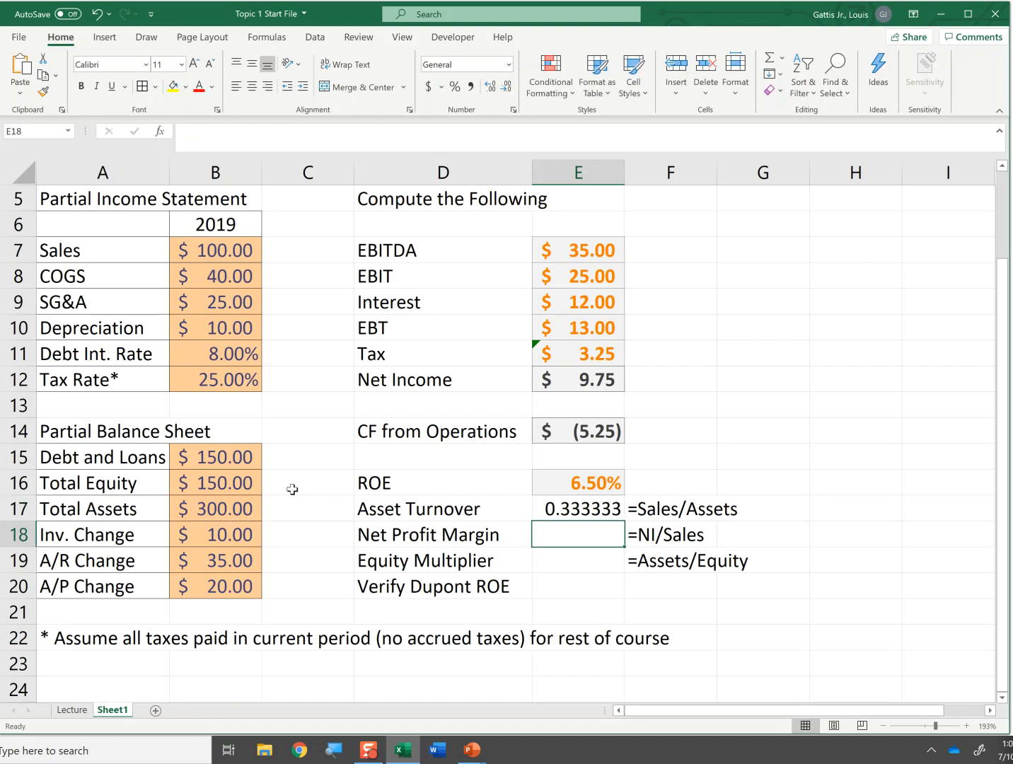
- Compute Net Profit Margin in E18 as net income divided by sales with the formula =E12/B7
type("=")
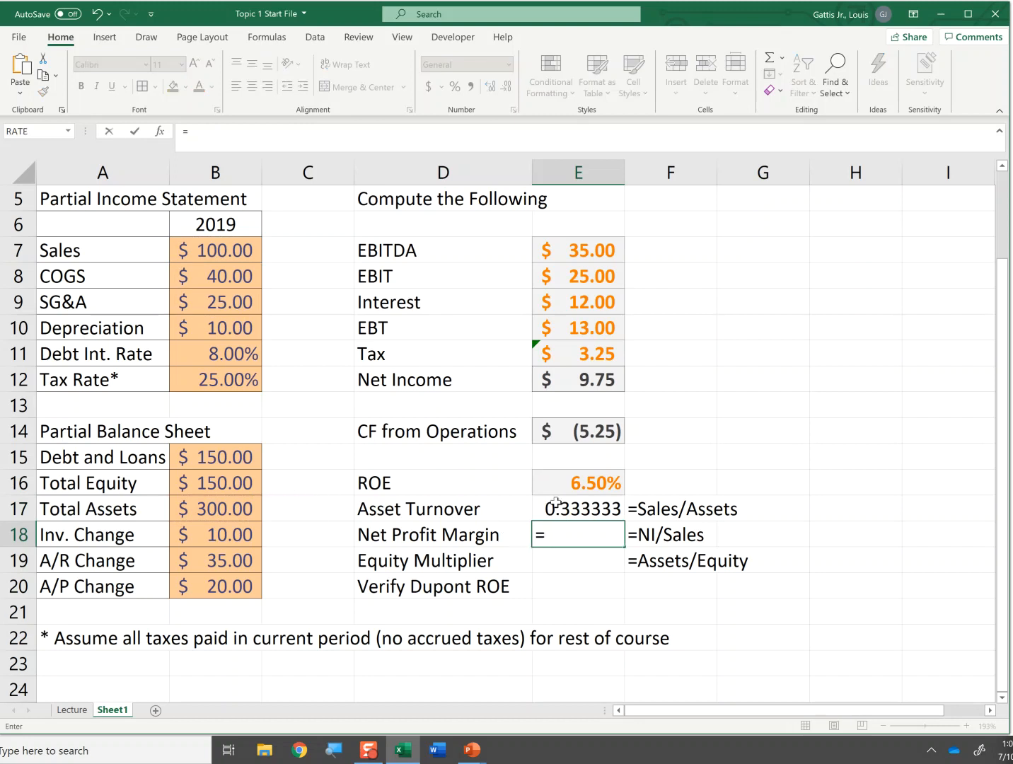
left_click(583, 381)
type("/")
left_click(203, 249)
key("Return")
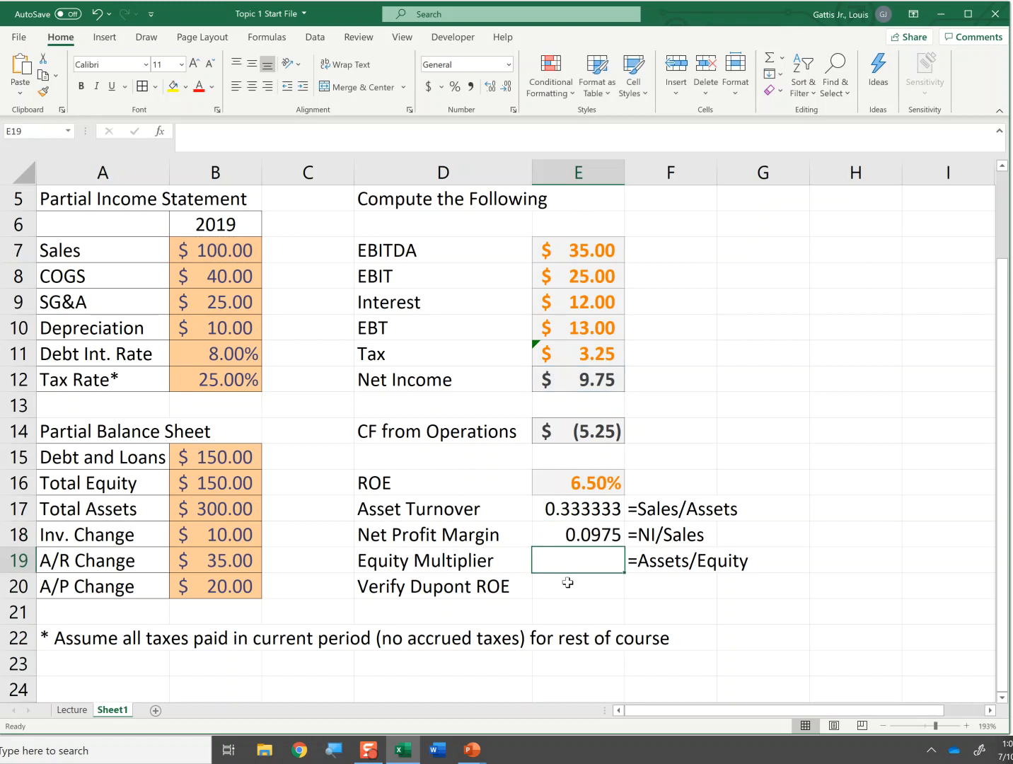
- Compute Equity Multiplier in E19 as total assets divided by total equity with the formula =B17/B16
type("=")
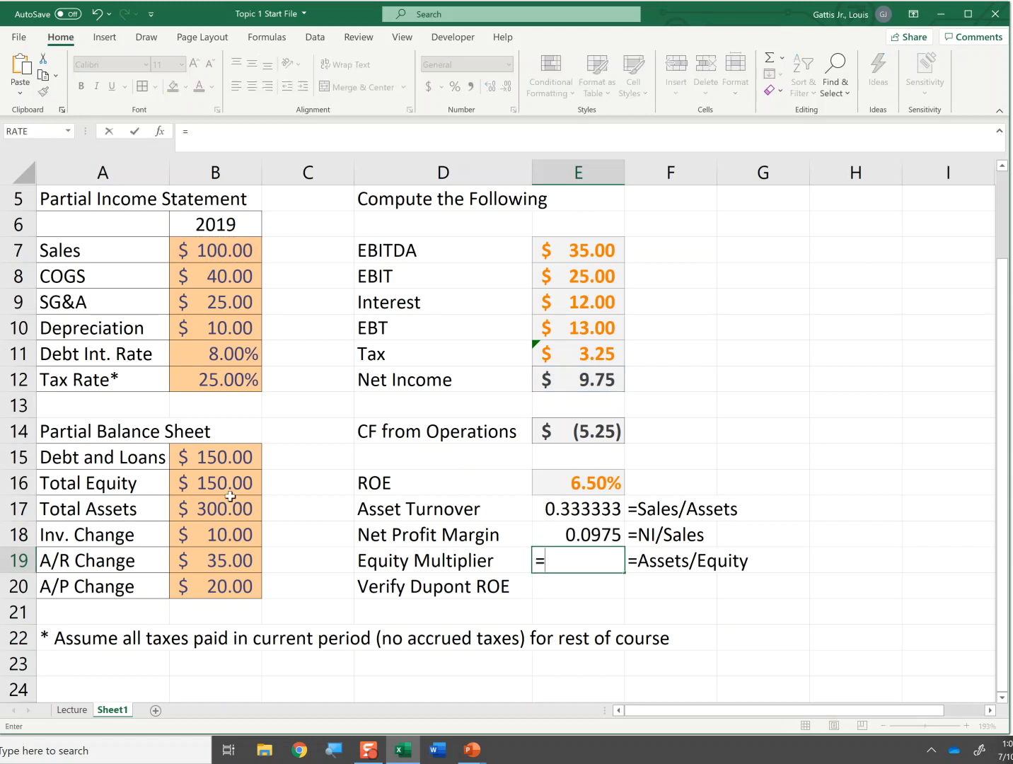
left_click(205, 509)
type("/")
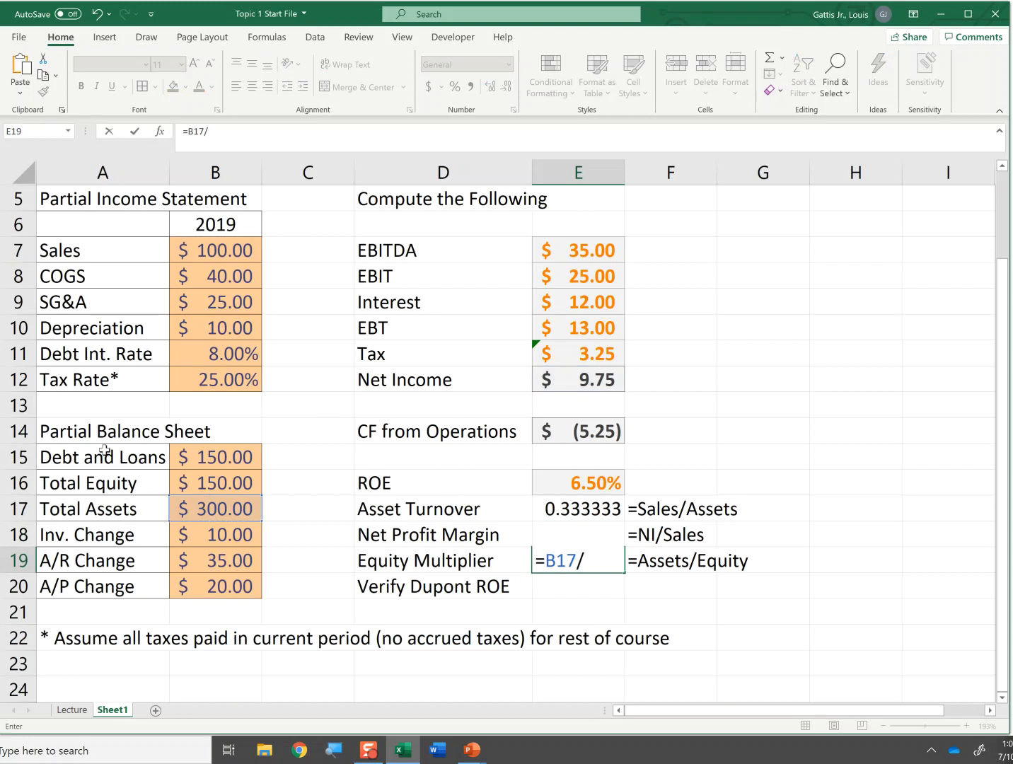
left_click(224, 484)
key("Return")
- Format the Net Profit Margin value in E18 as a percentage with two decimal places
key("Up")
key("Up")
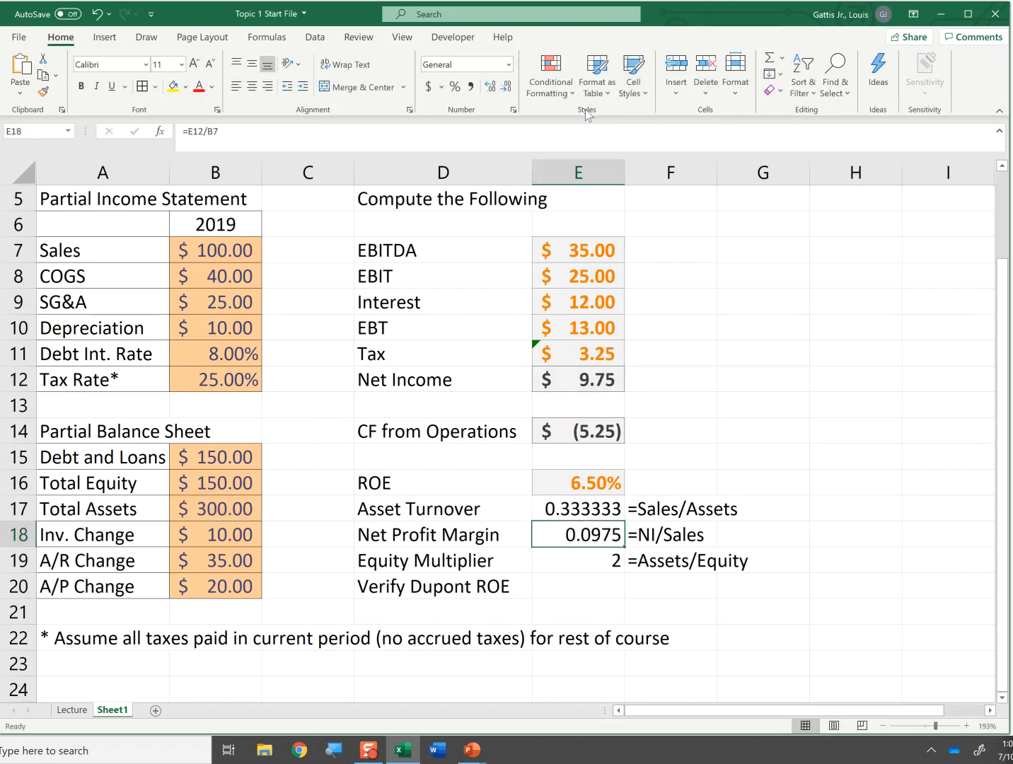
left_click(455, 86)
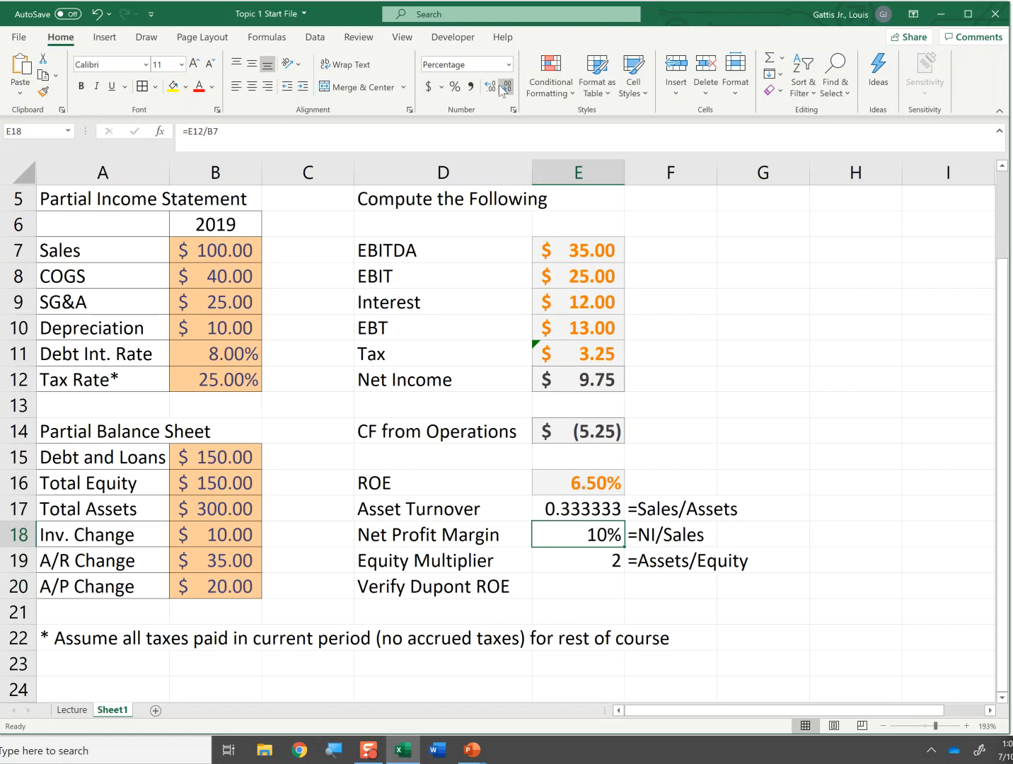
left_click(490, 87)
left_click(491, 86)
- Apply the comma number format with two decimals to Asset Turnover in E17 and Equity Multiplier in E19
left_click(584, 563)
left_click(584, 504, "ctrl")
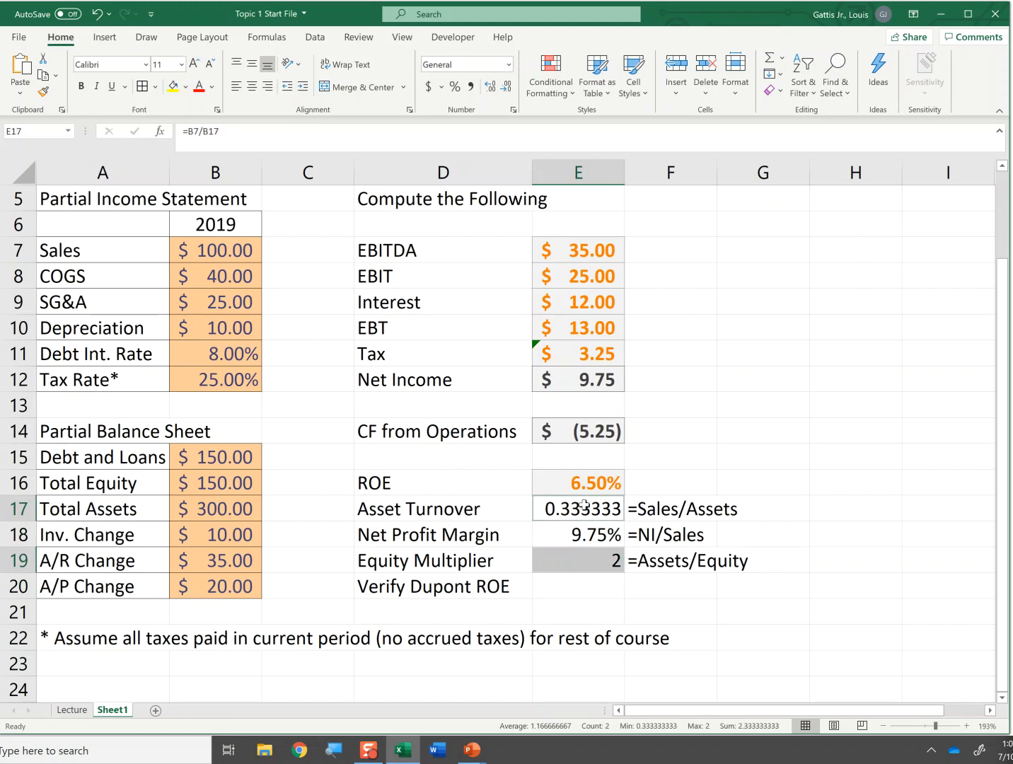
left_click(475, 90)
left_click(736, 579)
- Apply the Calculation cell style to the three ratios in E17:E19
left_click_drag(603, 519, 602, 564)
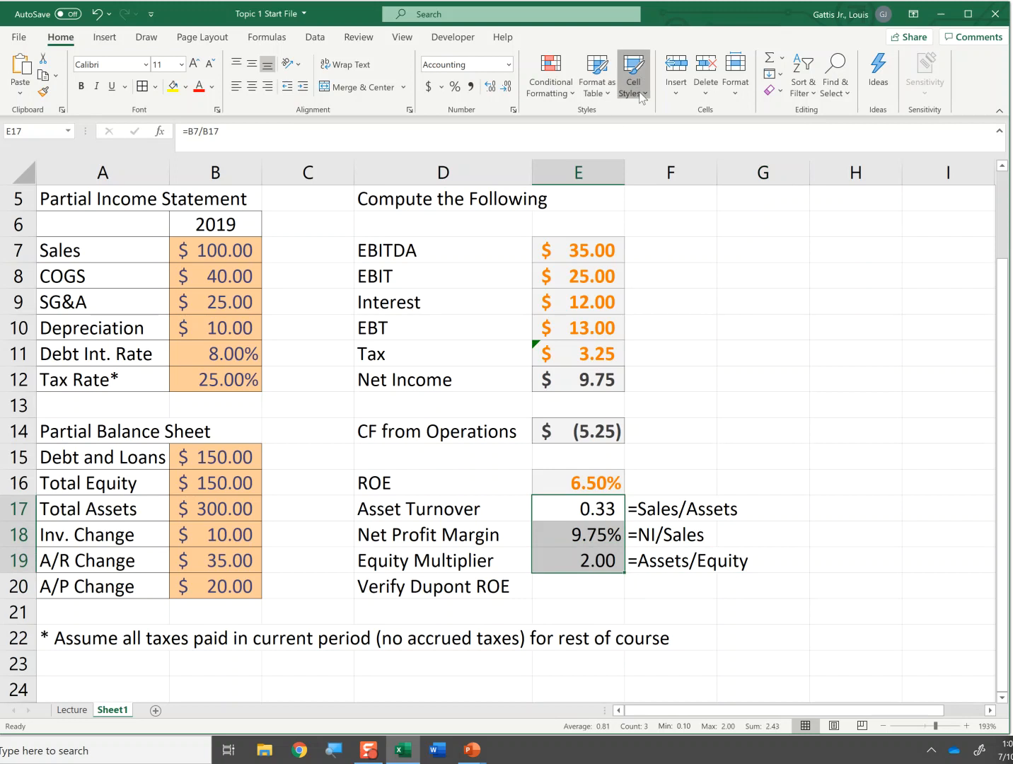
left_click(642, 94)
left_click(648, 177)
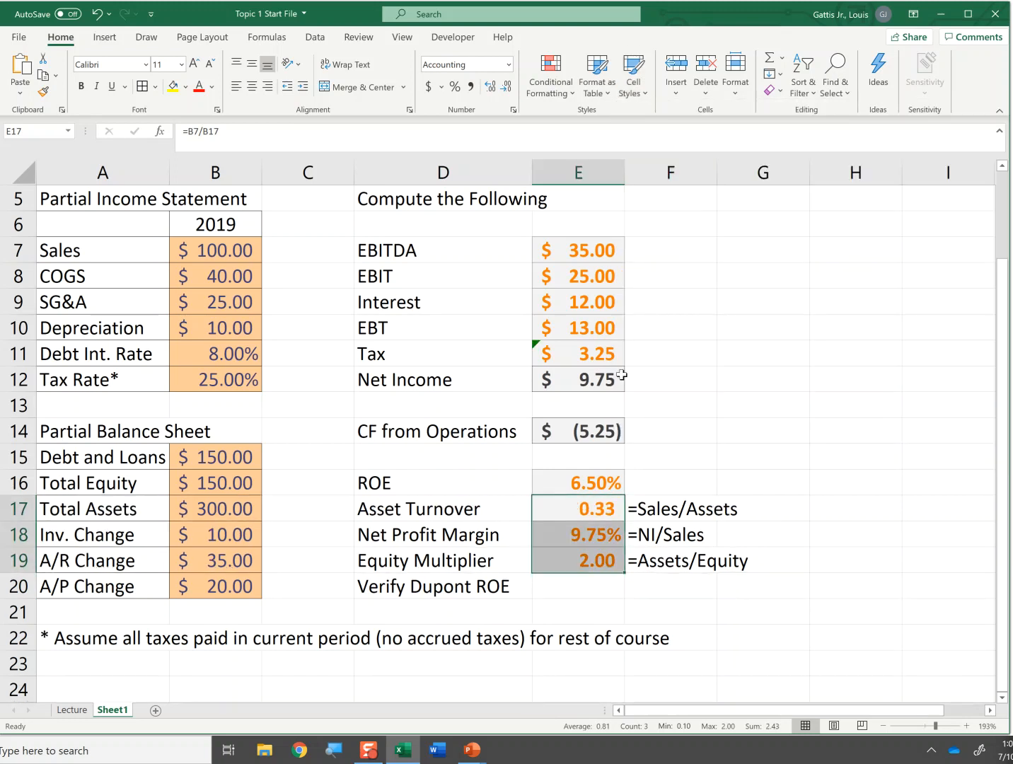
left_click(714, 475)
- Compute the Verify Dupont ROE value in E20 as the product of the three ratios with =E17*E18*E19
left_click(592, 590)
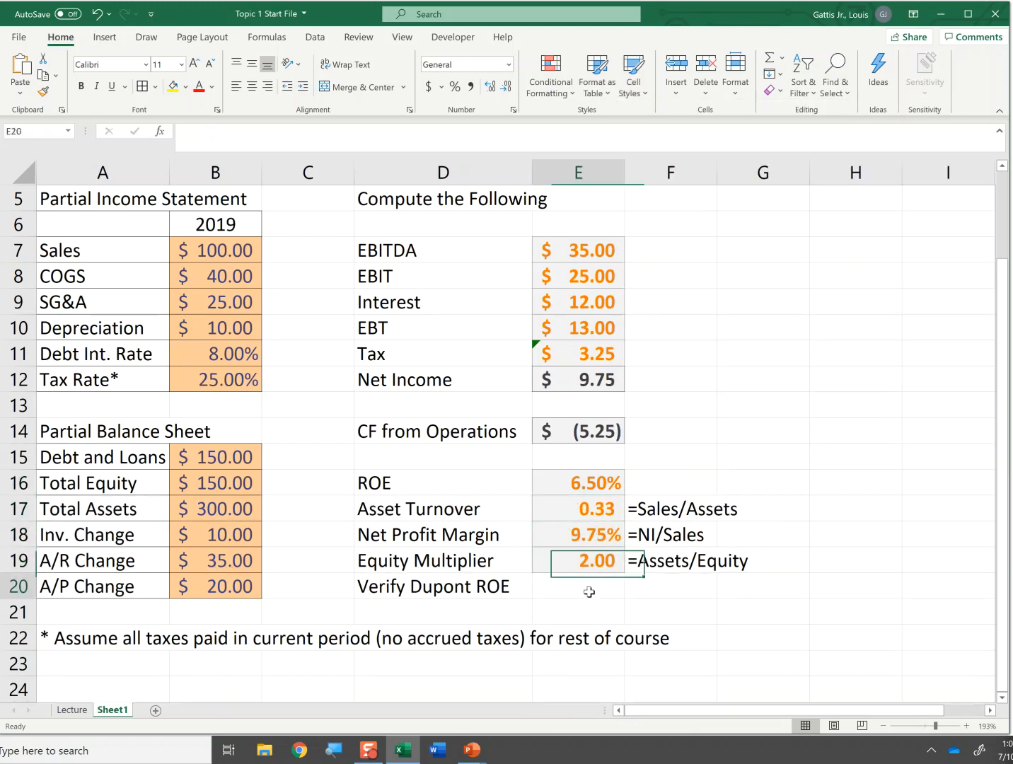
type("=")
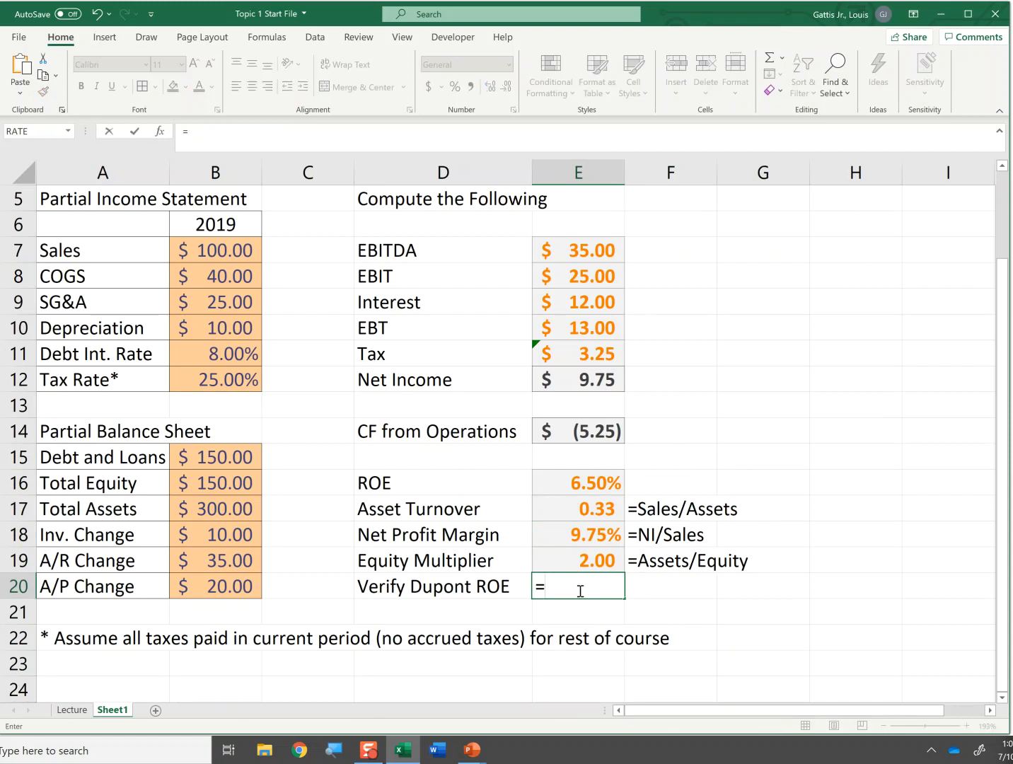
key("Up")
key("Up")
key("Up")
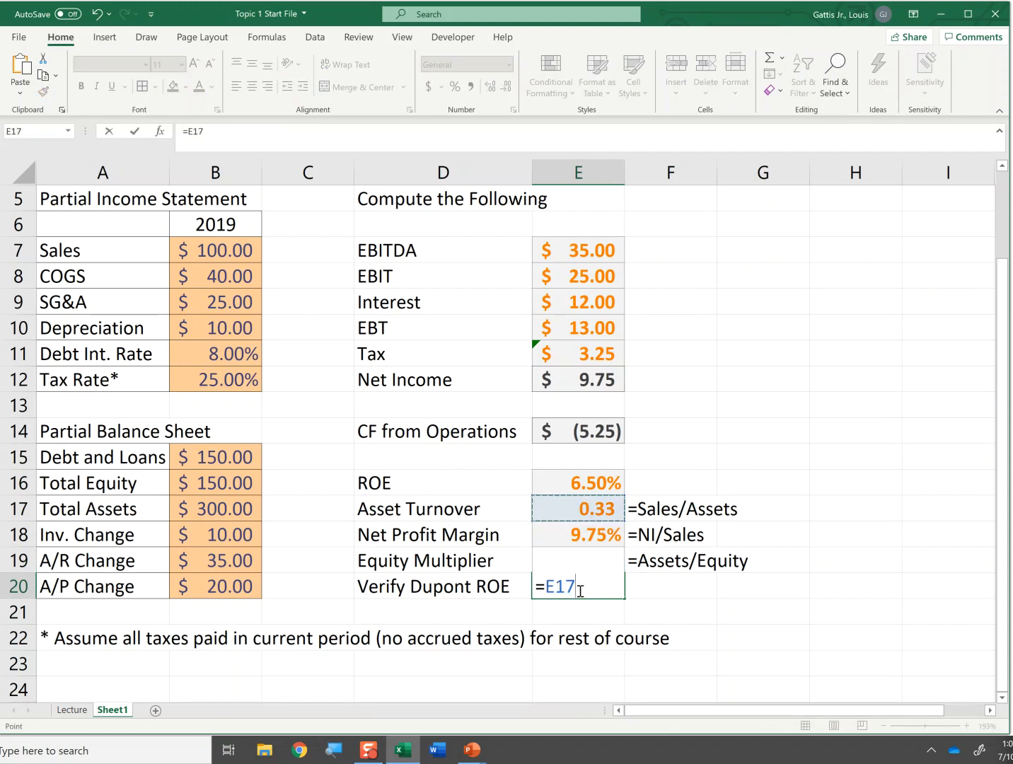
type("*")
key("Up")
key("Up")
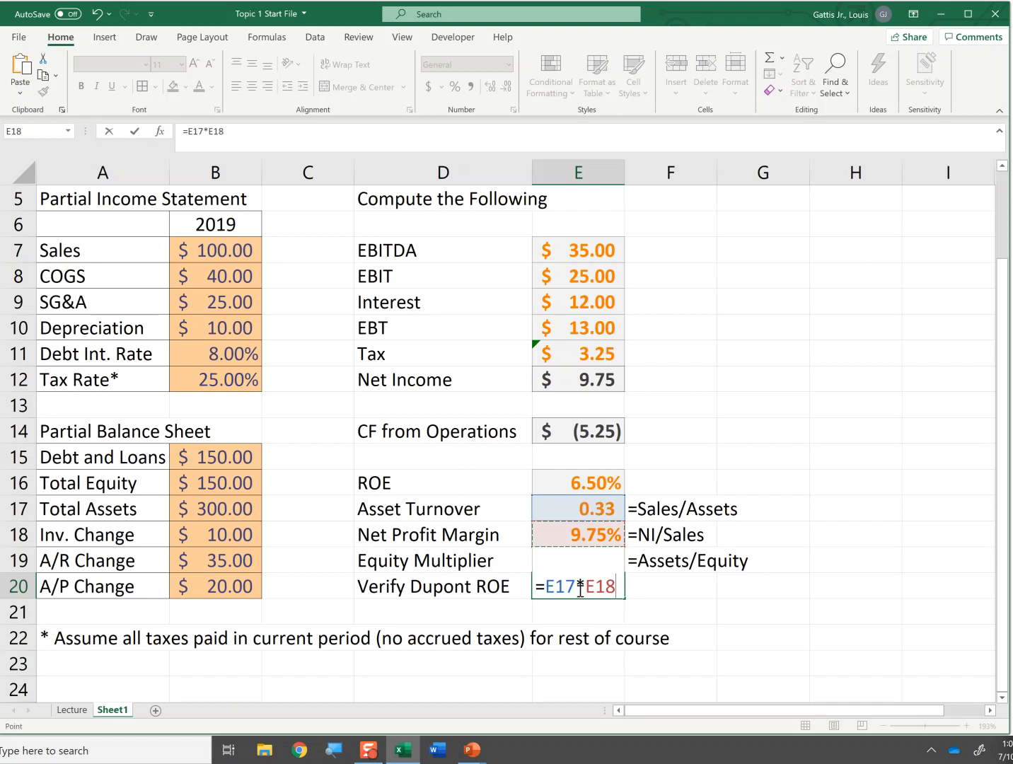
type("*")
key("Up")
key("Return")
- Format the Verify Dupont ROE value in E20 as a percentage with two decimal places
left_click(579, 590)
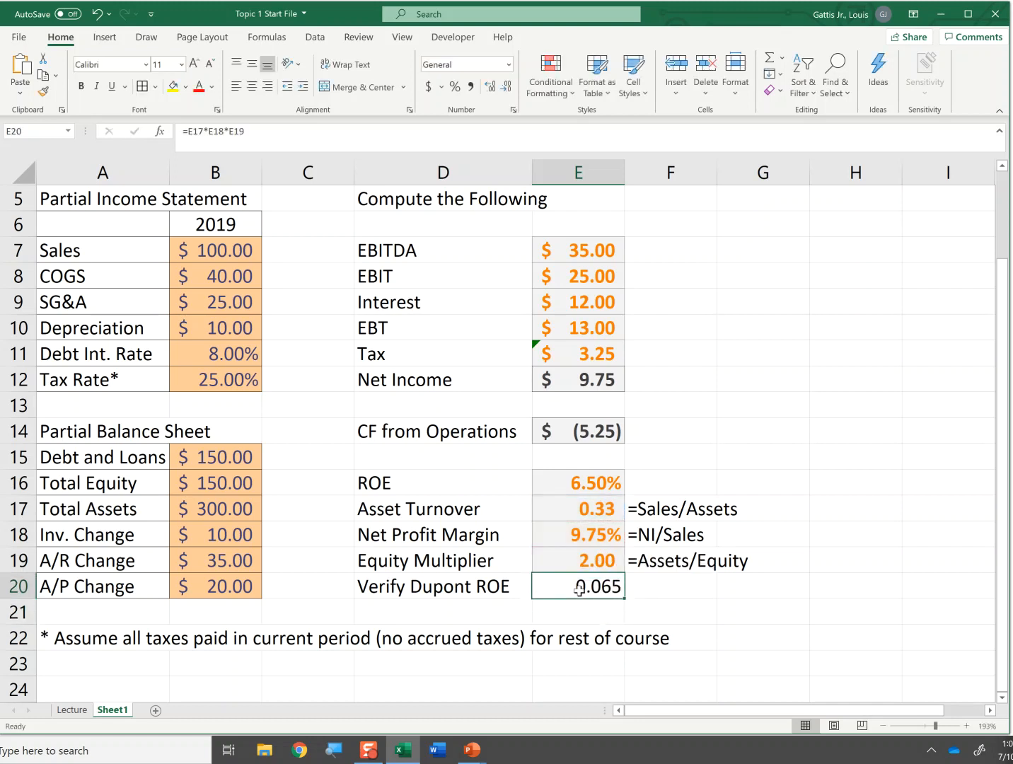
left_click(457, 87)
left_click(490, 86)
left_click(490, 87)
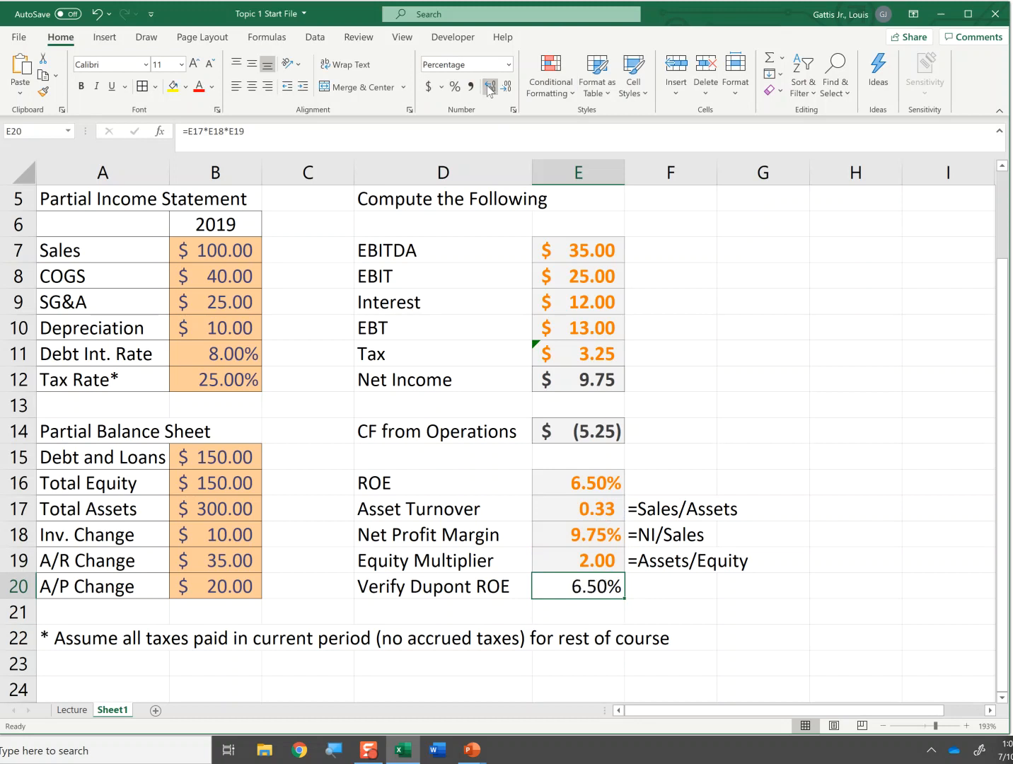
- Apply the Output cell style to the Verify Dupont ROE value in E20
left_click(636, 89)
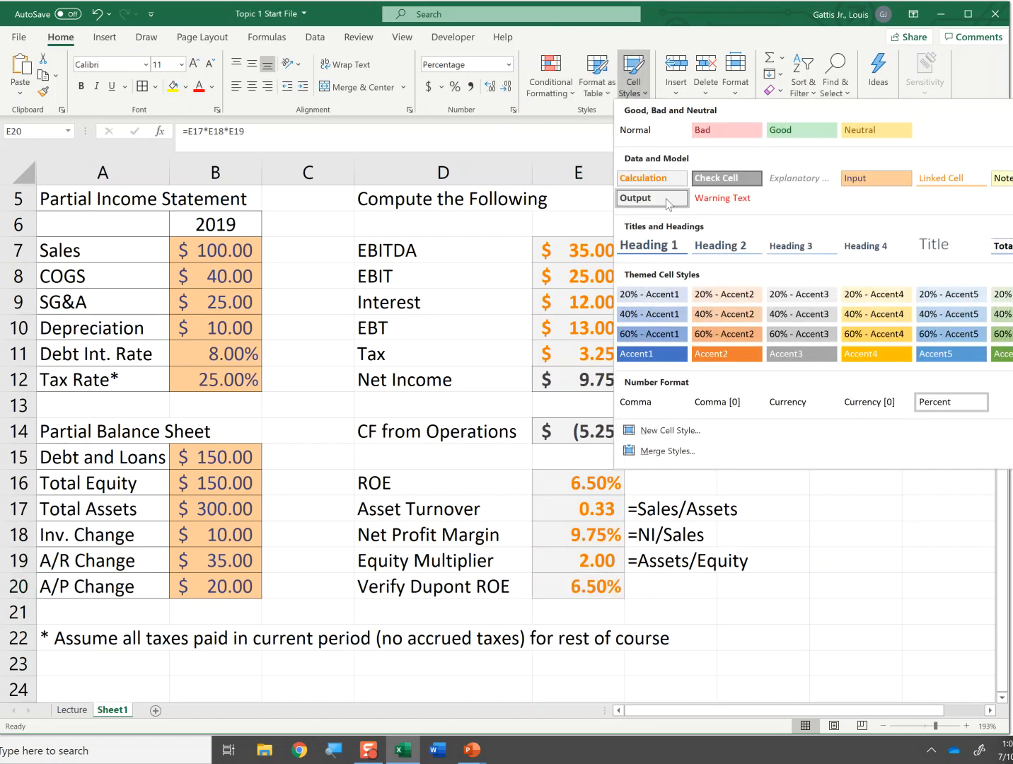
left_click(662, 199)
left_click(729, 529)
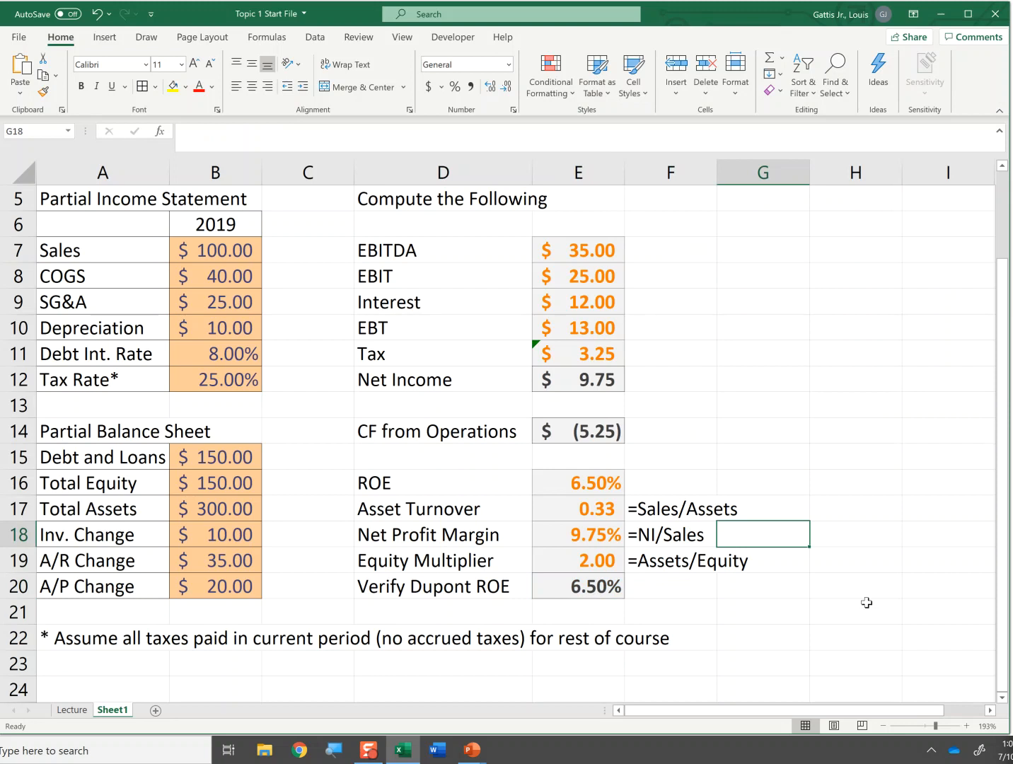
- Review the computed income statement values, CF from Operations, the ROE formula in E16 and the DuPont ratios down to E20
left_click_drag(595, 247, 583, 350)
left_click(584, 351)
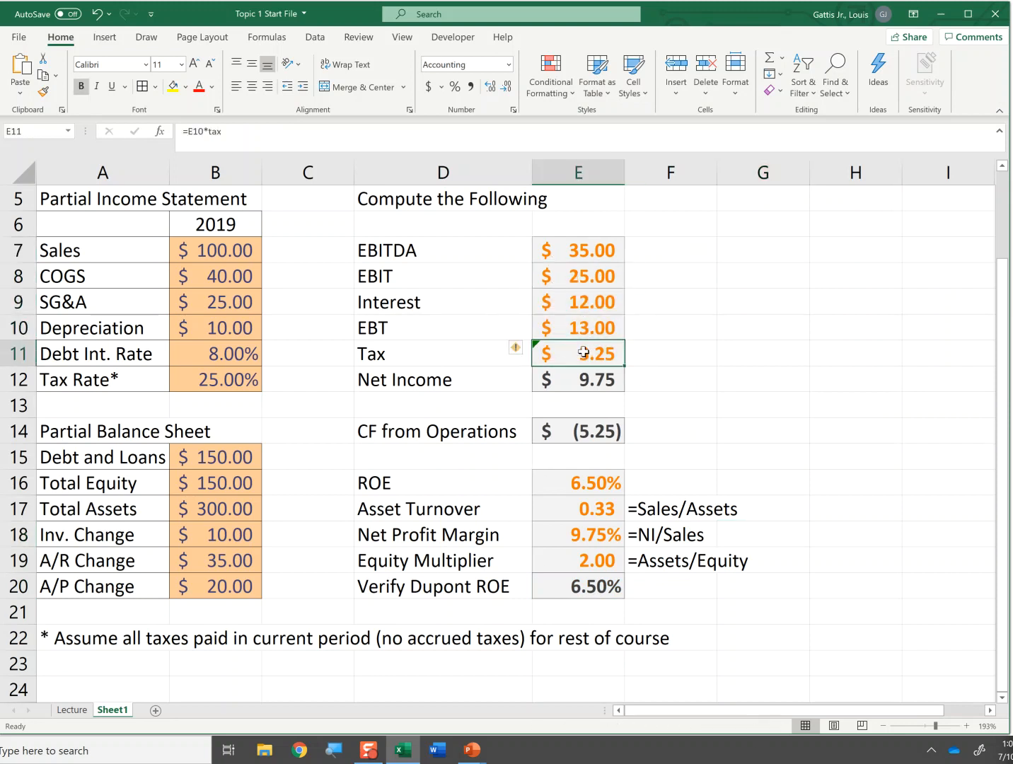
left_click(591, 384)
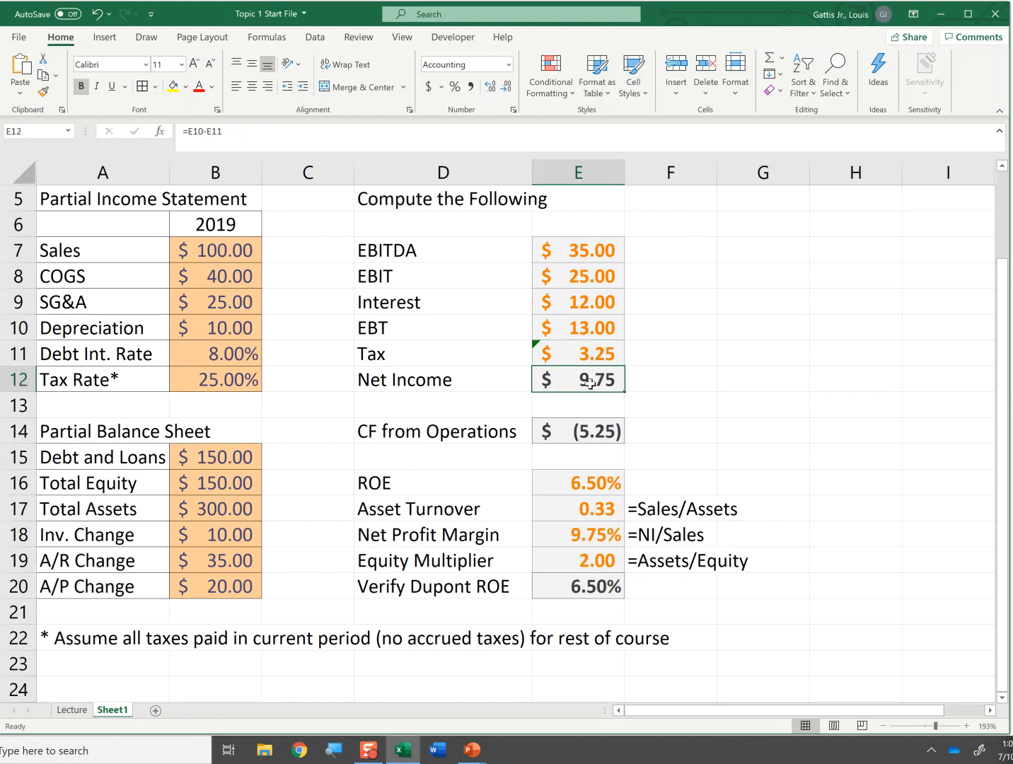
left_click_drag(369, 437, 577, 429)
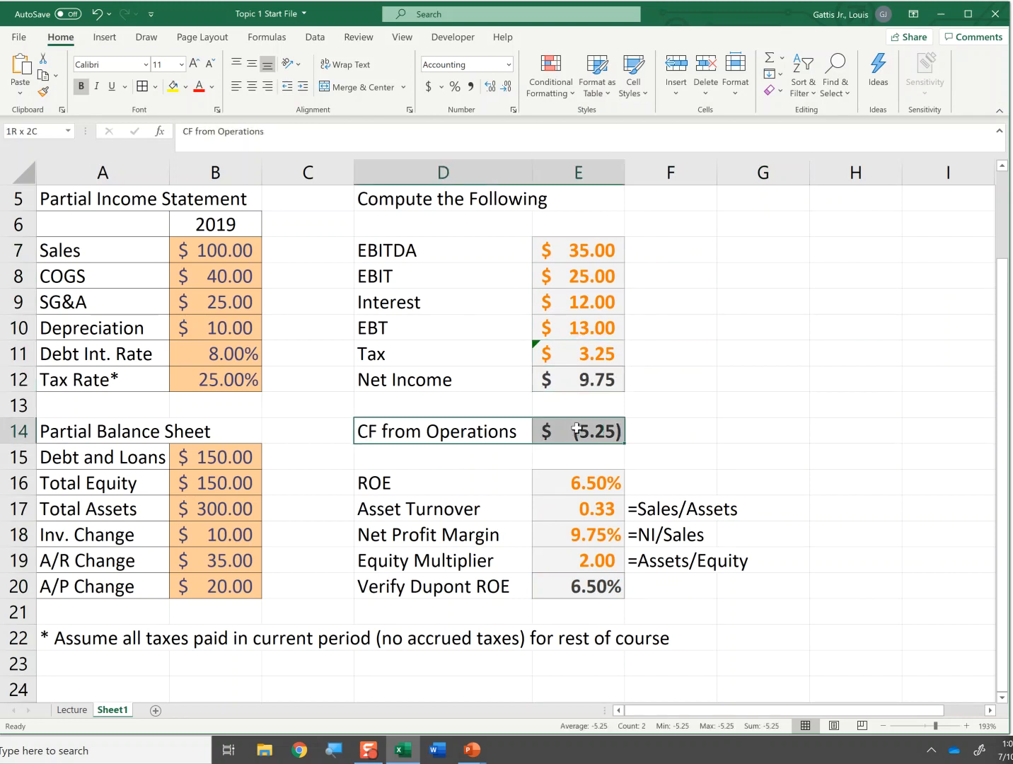
left_click(594, 482)
double_click(598, 480)
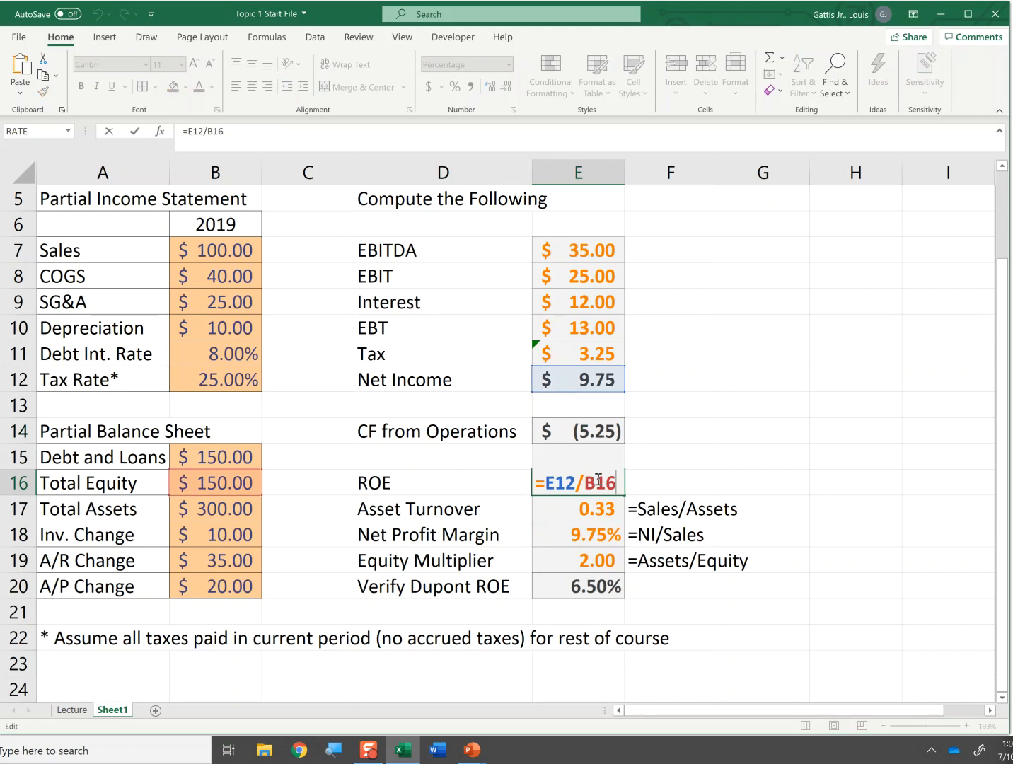
key("Escape")
left_click(588, 511)
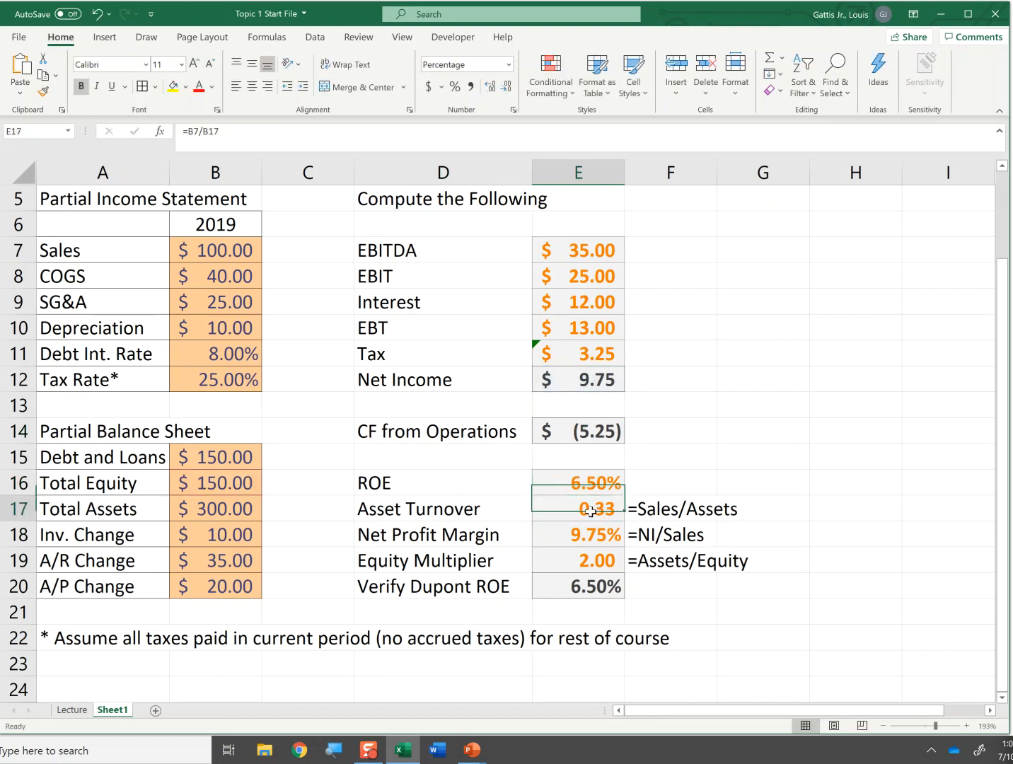
left_click(590, 565)
left_click(587, 535)
left_click(593, 588)
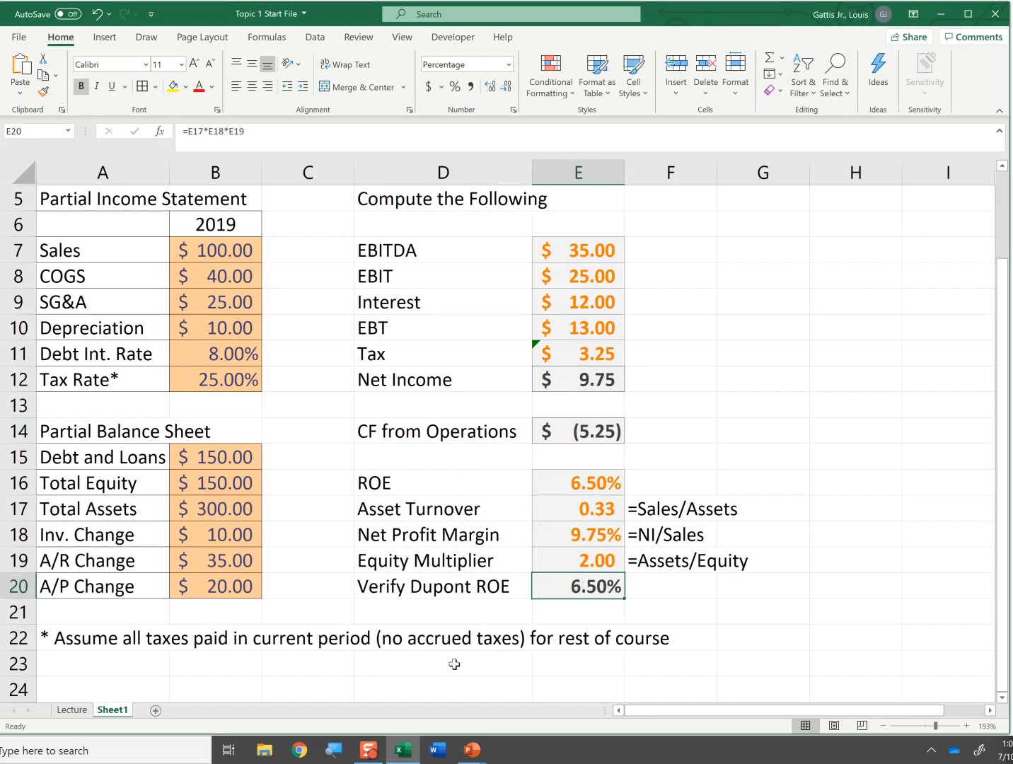
- Switch to the PowerPoint presentation showing the Excel Exercise slide
left_click(471, 750)
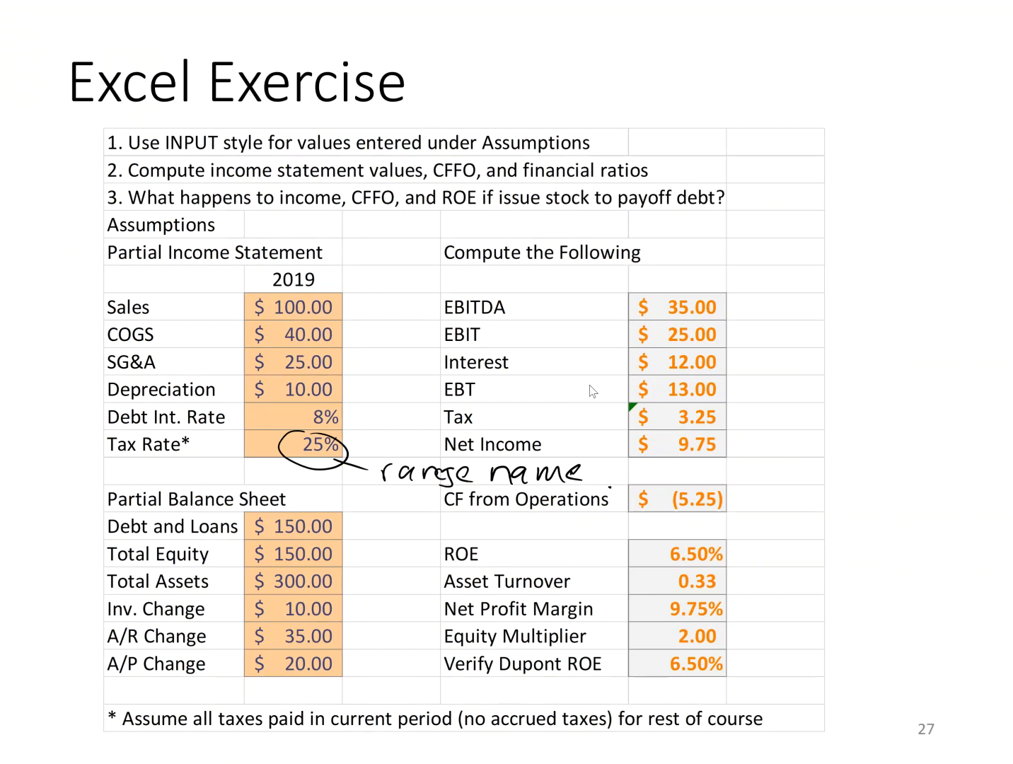